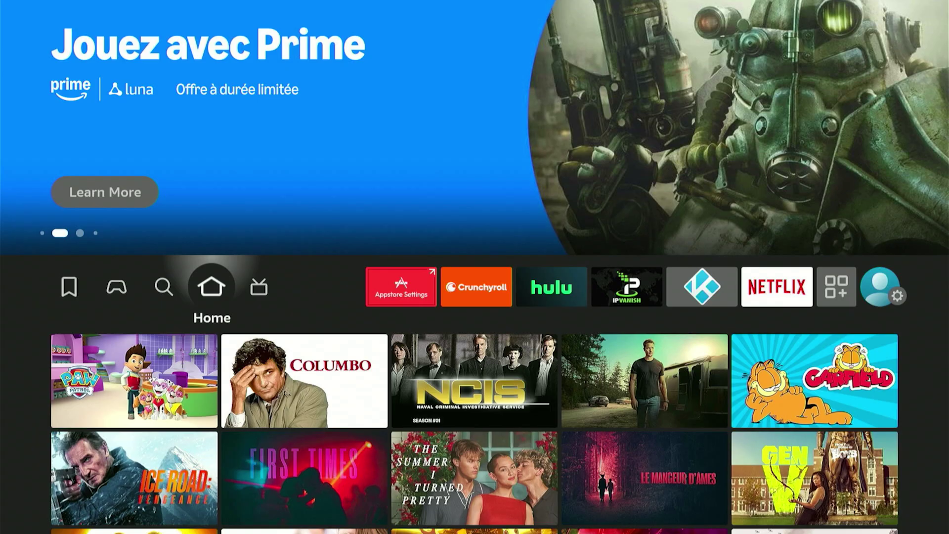
# Step: Spell 'Dow' in the Fire TV search field with the on-screen keyboard
pyautogui.press('Left')
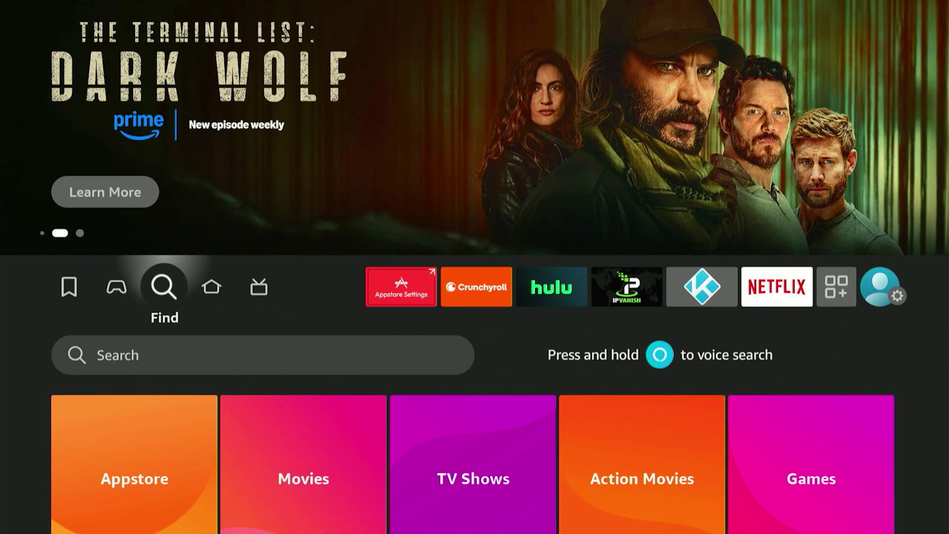
pyautogui.press('Down')
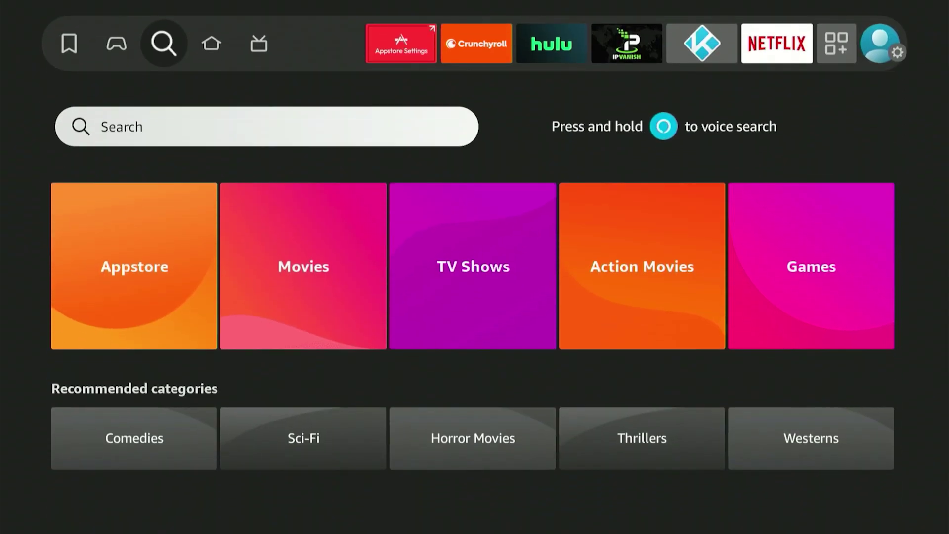
pyautogui.press('Return')
pyautogui.press('Right')
pyautogui.press('Right')
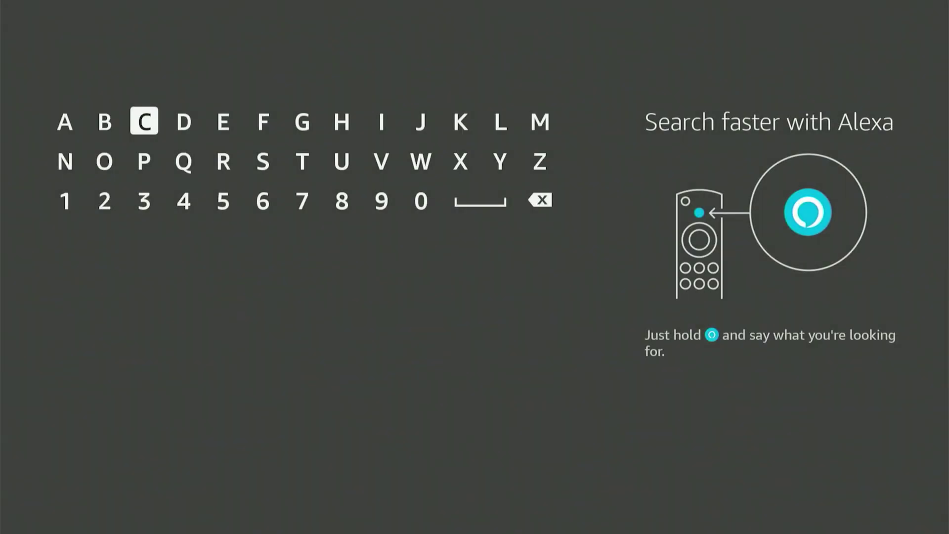
pyautogui.press('Right')
pyautogui.press('Return')
pyautogui.press('Down')
pyautogui.press('Down')
pyautogui.press('Left')
pyautogui.press('Up')
pyautogui.press('Left')
pyautogui.press('Return')
pyautogui.press('Right')
pyautogui.press('Right')
pyautogui.press('Right')
pyautogui.press('Right')
pyautogui.press('Right')
pyautogui.press('Right')
pyautogui.press('Right')
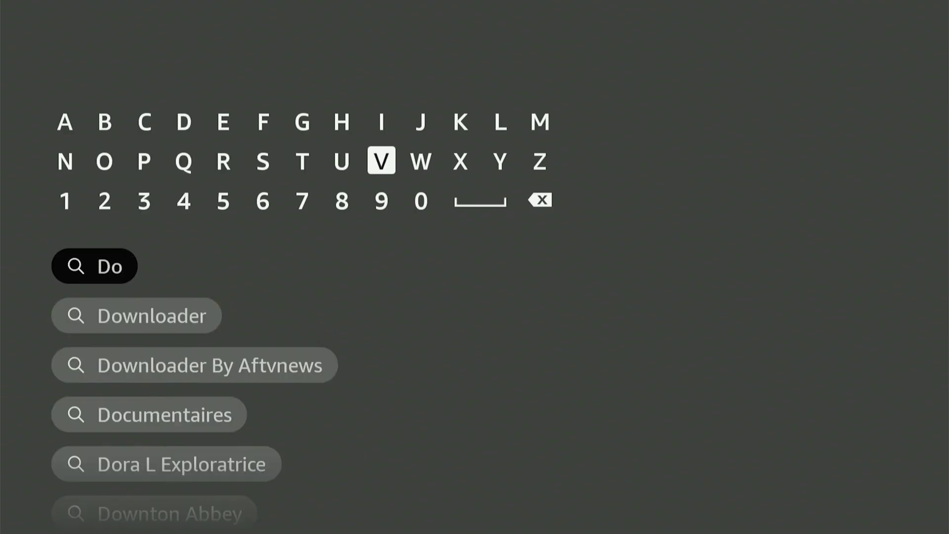
pyautogui.press('Right')
pyautogui.press('Return')
pyautogui.press('Left')
pyautogui.press('Left')
pyautogui.press('Left')
pyautogui.press('Left')
pyautogui.press('Left')
pyautogui.press('Left')
pyautogui.press('Left')
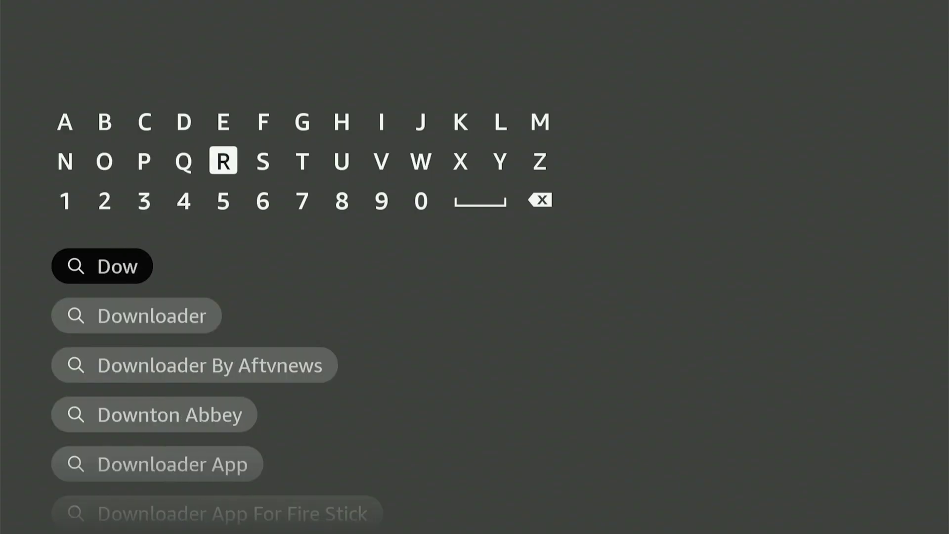
# Step: Pick the Downloader suggestion and open the Downloader app from the results
pyautogui.press('Down')
pyautogui.press('Down')
pyautogui.press('Down')
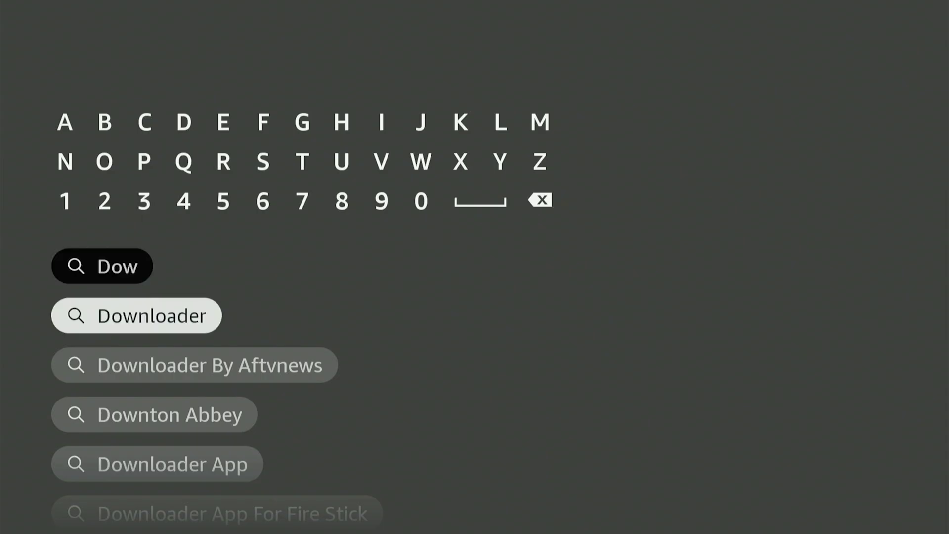
pyautogui.press('Return')
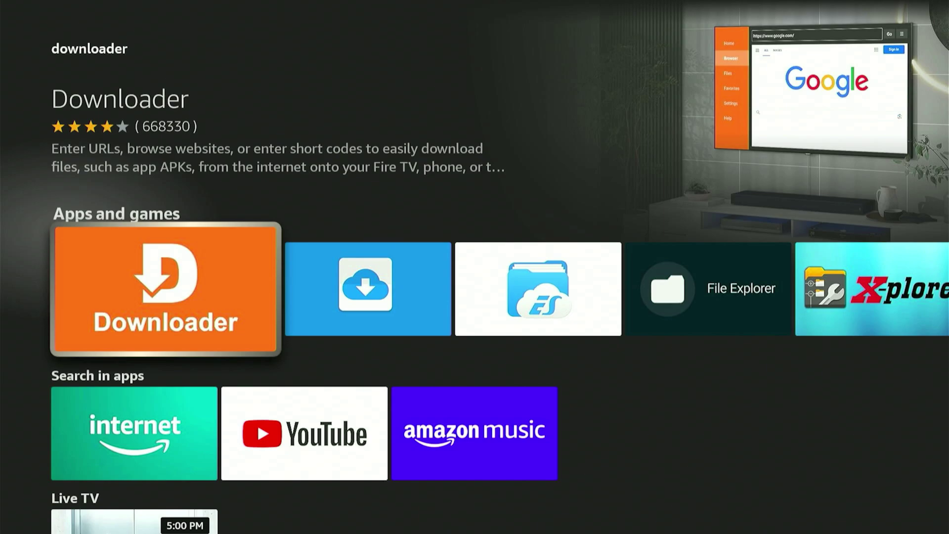
pyautogui.press('Return')
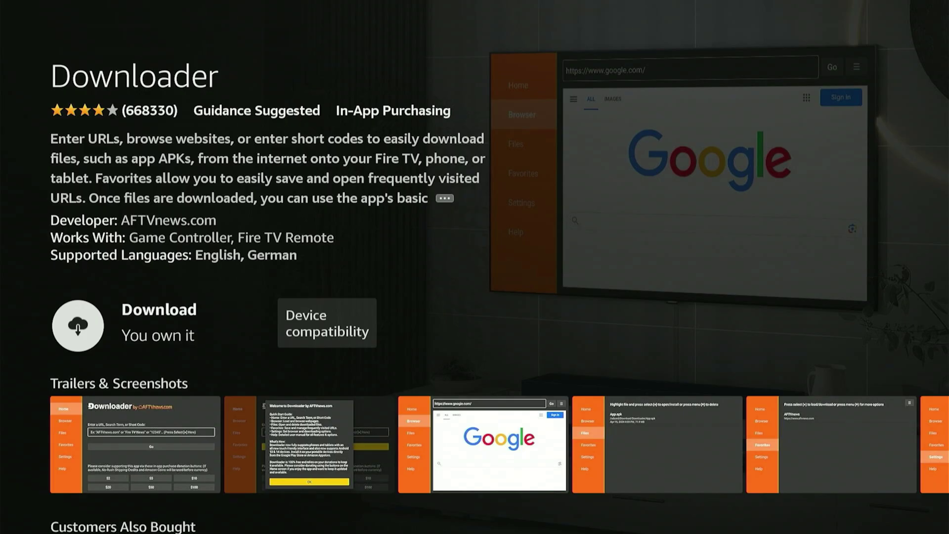
# Step: Download the Downloader app from its details page
pyautogui.press('Return')
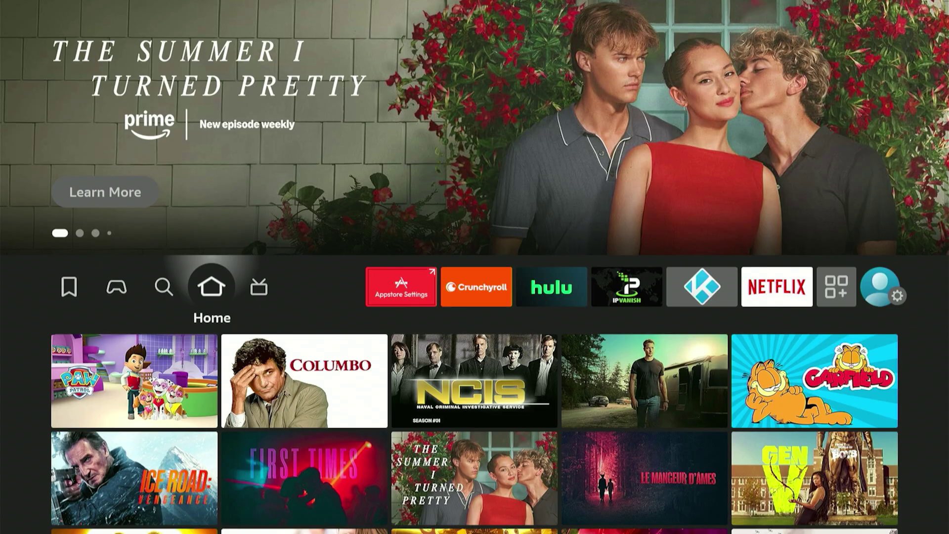
# Step: Go to the Settings gear and open the My Fire TV category
pyautogui.press('Right')
pyautogui.press('Right')
pyautogui.press('Right')
pyautogui.press('Right')
pyautogui.press('Right')
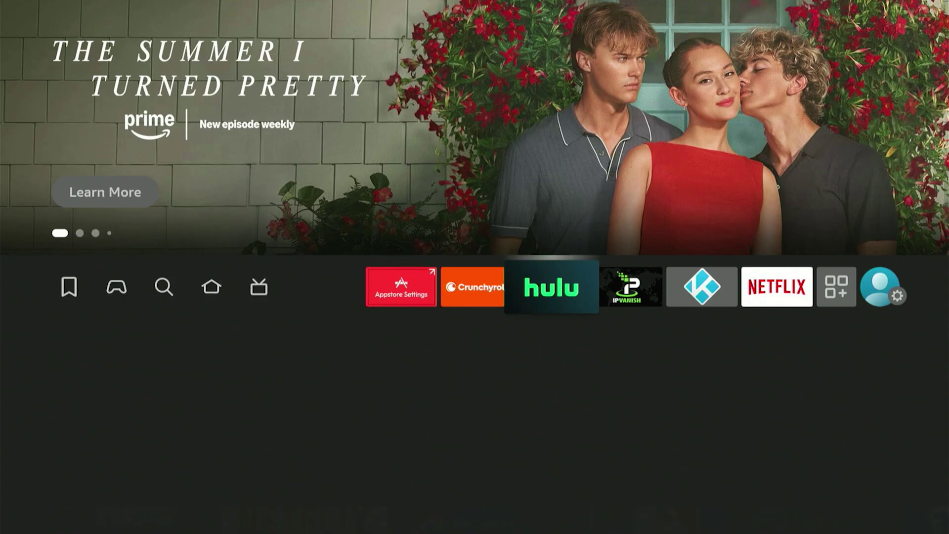
pyautogui.press('Right')
pyautogui.press('Right')
pyautogui.press('Right')
pyautogui.press('Right')
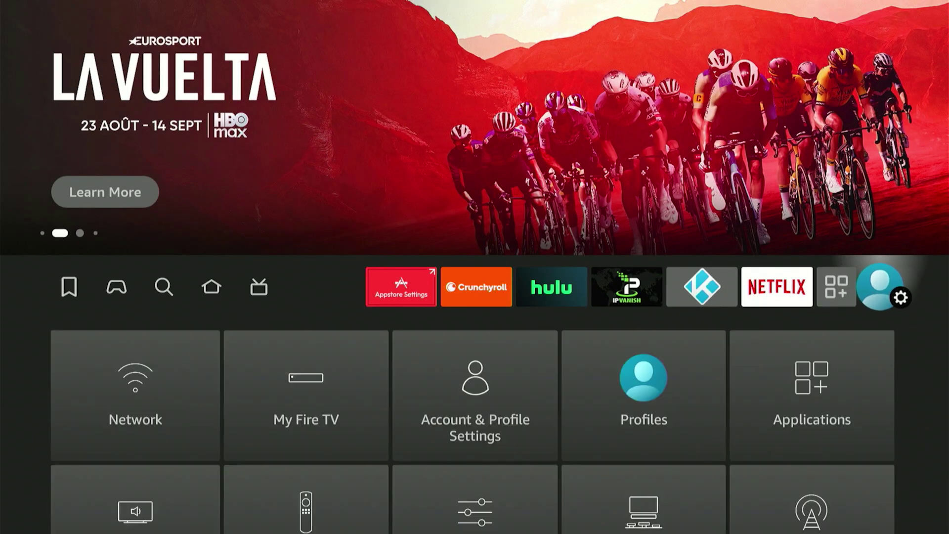
pyautogui.press('Down')
pyautogui.press('Down')
pyautogui.press('Right')
pyautogui.press('Right')
pyautogui.press('Right')
pyautogui.press('Right')
pyautogui.press('Up')
pyautogui.press('Left')
pyautogui.press('Down')
pyautogui.press('Down')
pyautogui.press('Left')
pyautogui.press('Up')
pyautogui.press('Right')
pyautogui.press('Left')
pyautogui.press('Left')
pyautogui.press('Down')
pyautogui.press('Left')
pyautogui.press('Up')
pyautogui.press('Up')
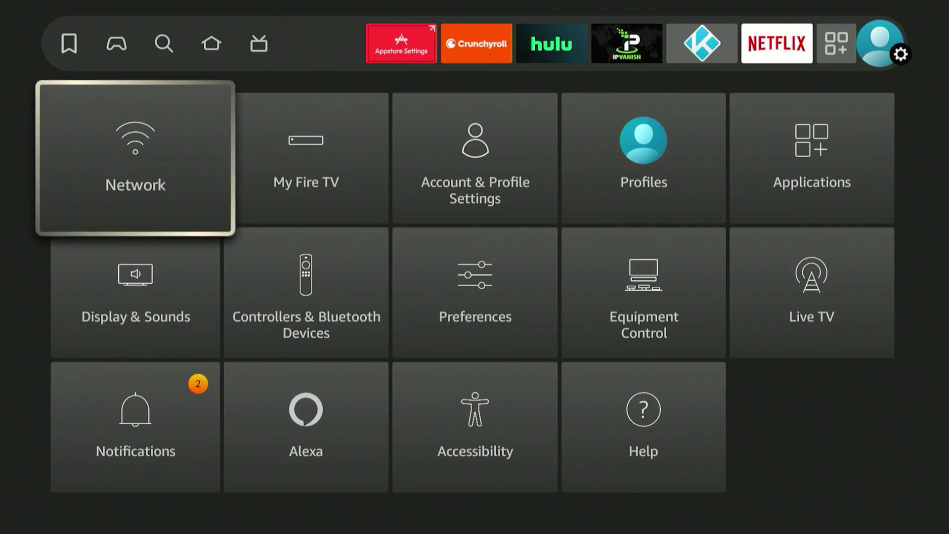
pyautogui.press('Right')
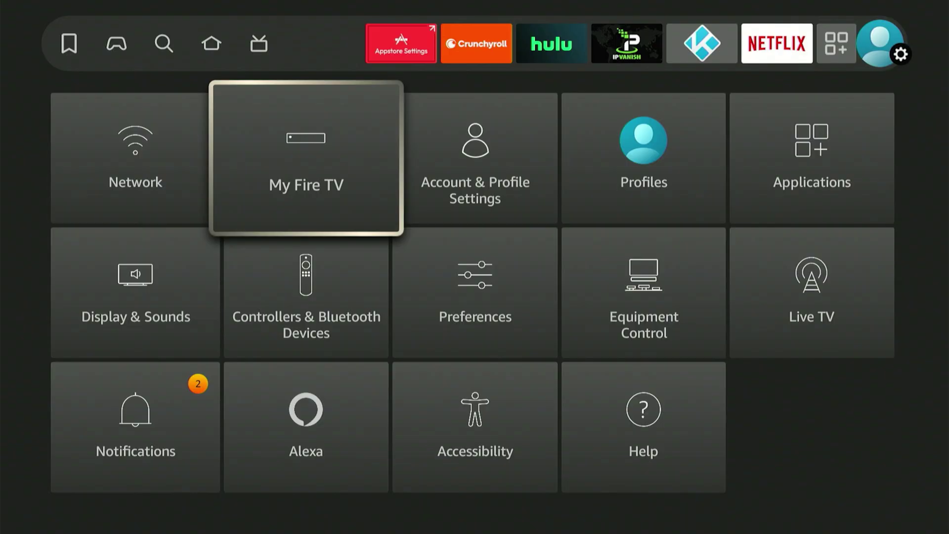
pyautogui.press('Return')
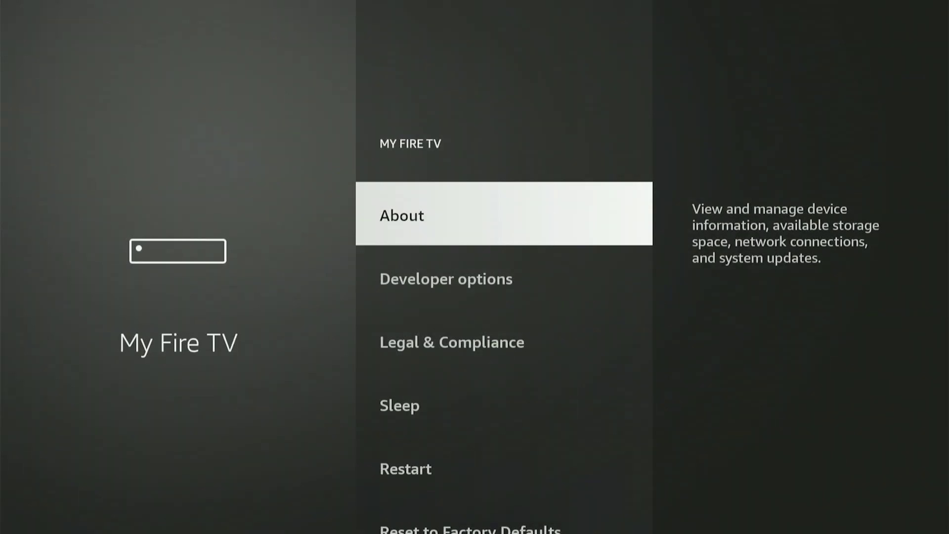
# Step: Unlock developer mode from About, then open Developer options showing ADB debugging on
pyautogui.press('Down')
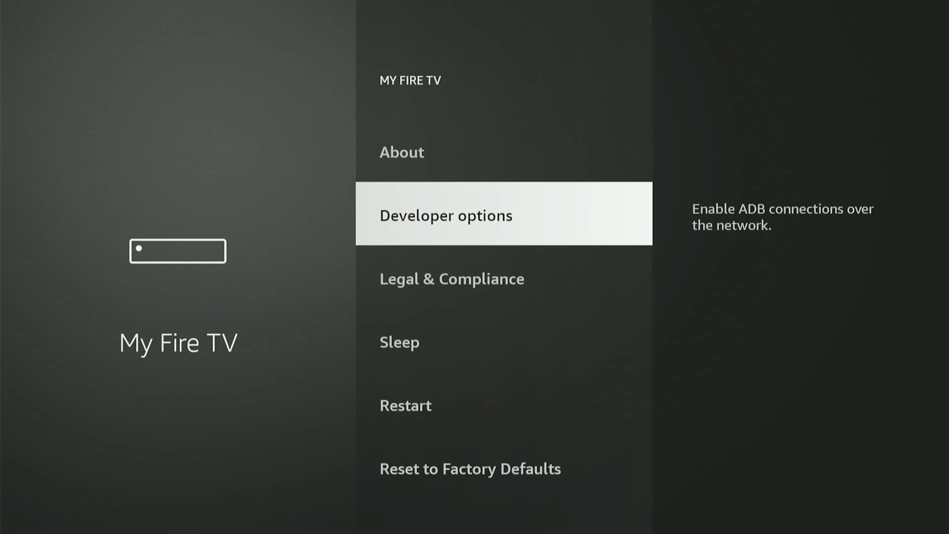
pyautogui.press('Up')
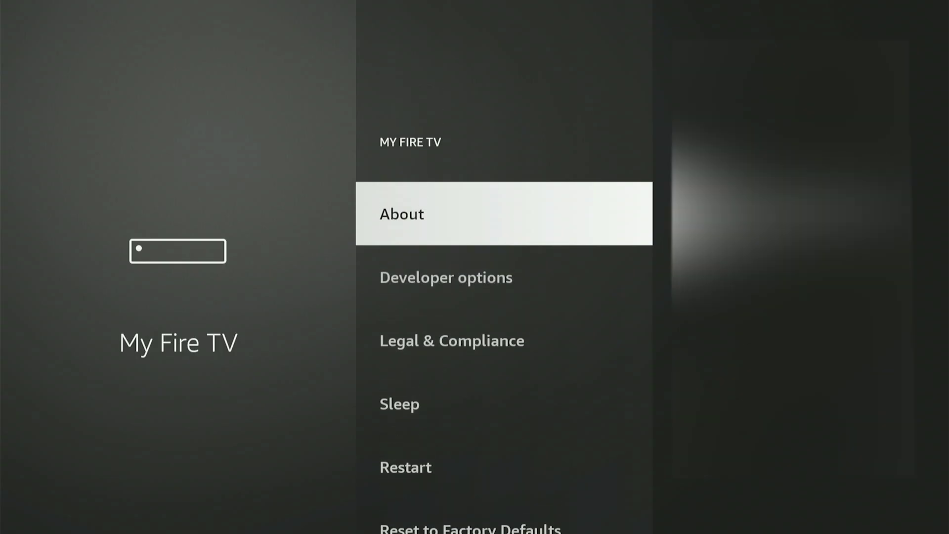
pyautogui.press('Return')
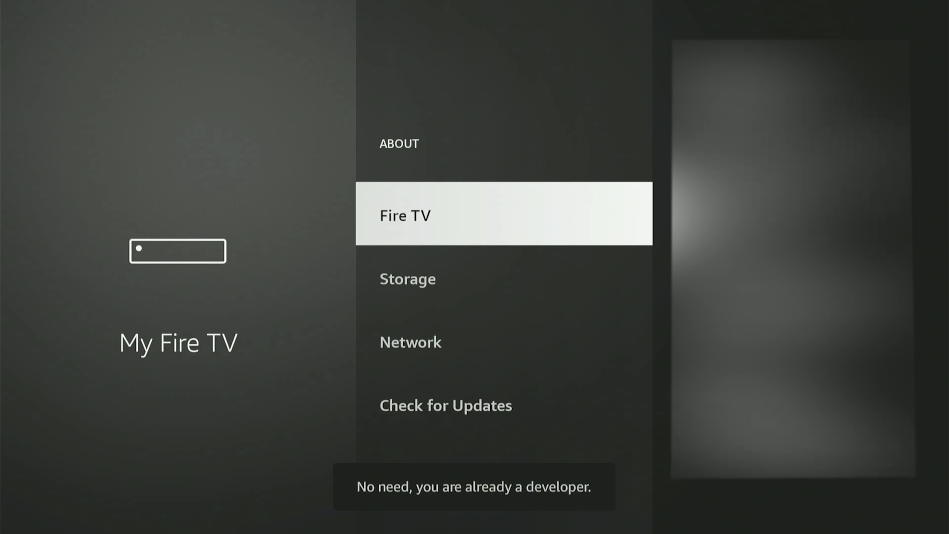
pyautogui.press('Return')
pyautogui.press('Return')
pyautogui.press('Escape')
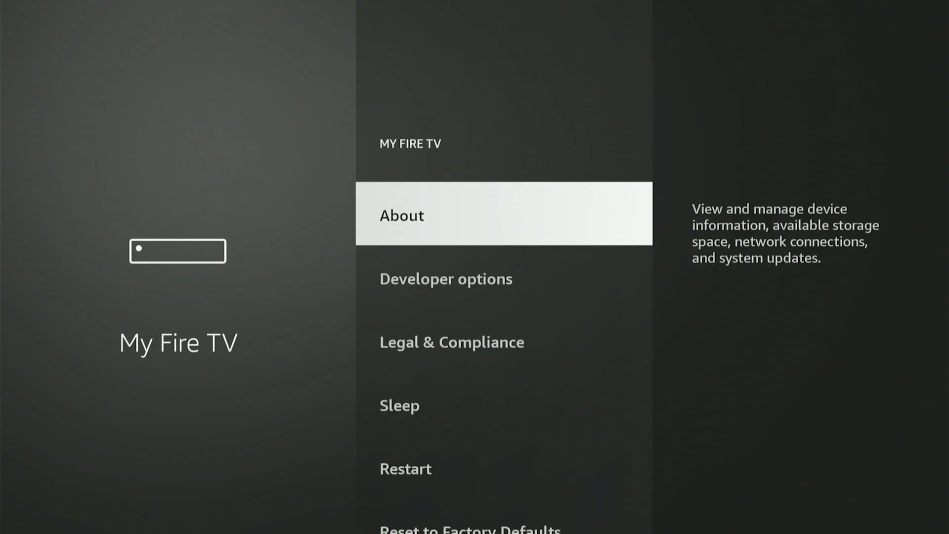
pyautogui.press('Down')
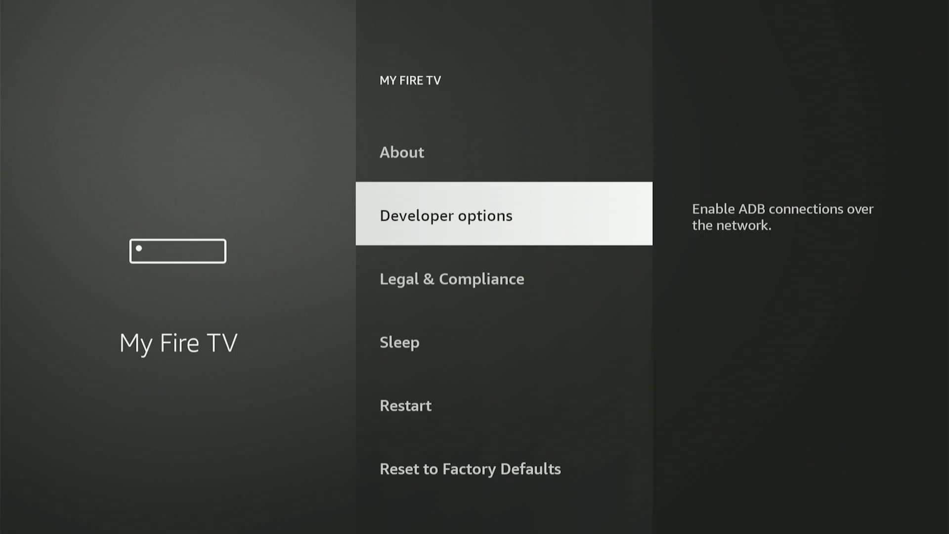
pyautogui.press('Return')
pyautogui.press('Return')
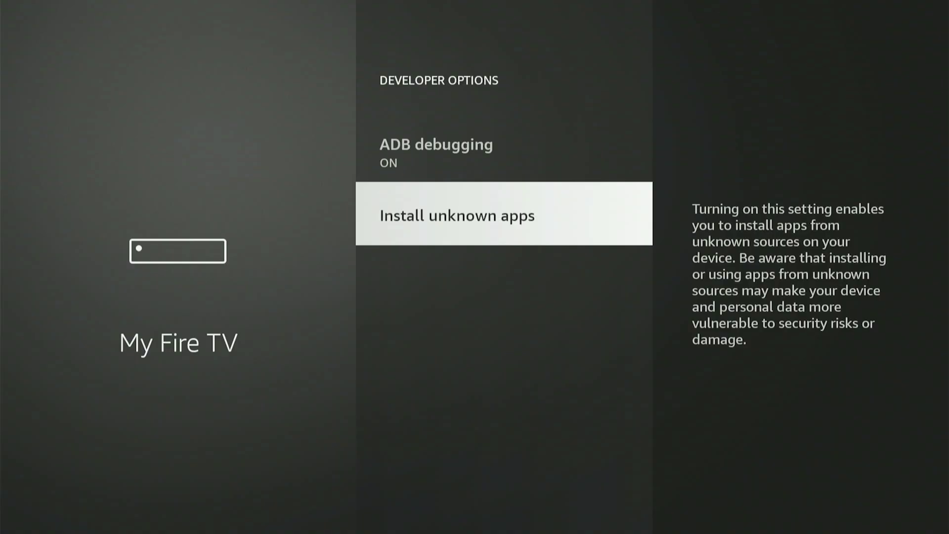
# Step: Allow Downloader to install unknown apps by switching it ON
pyautogui.press('Return')
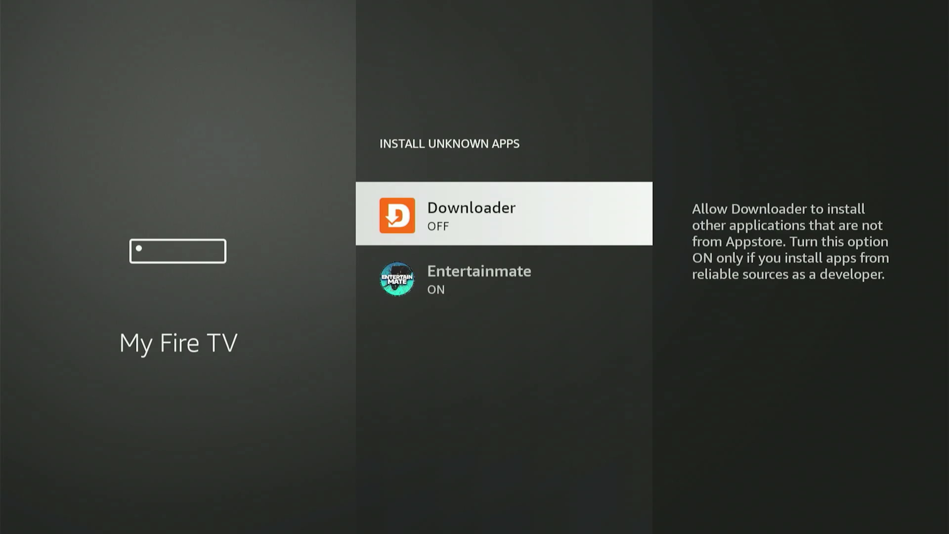
pyautogui.press('Return')
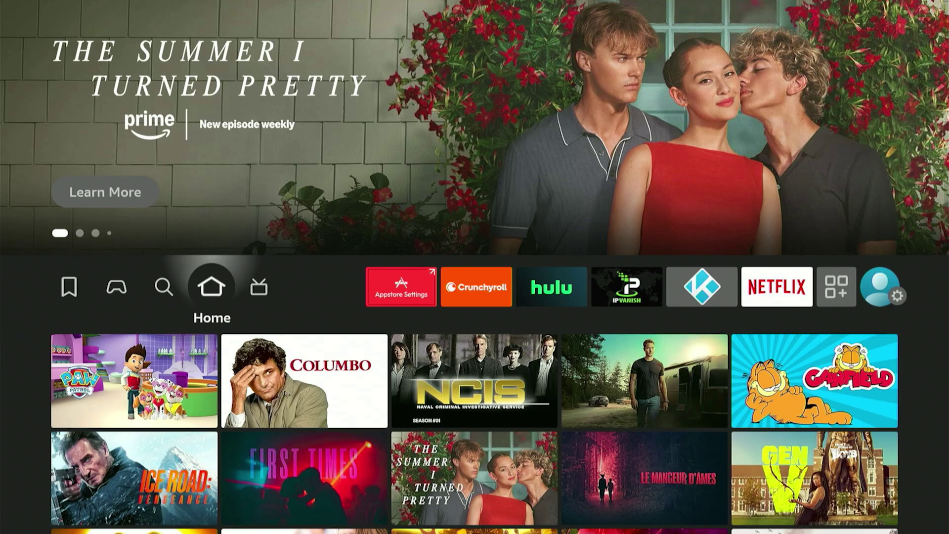
# Step: Open the full installed apps list and launch Downloader
pyautogui.press('Right')
pyautogui.press('Right')
pyautogui.press('Right')
pyautogui.press('Right')
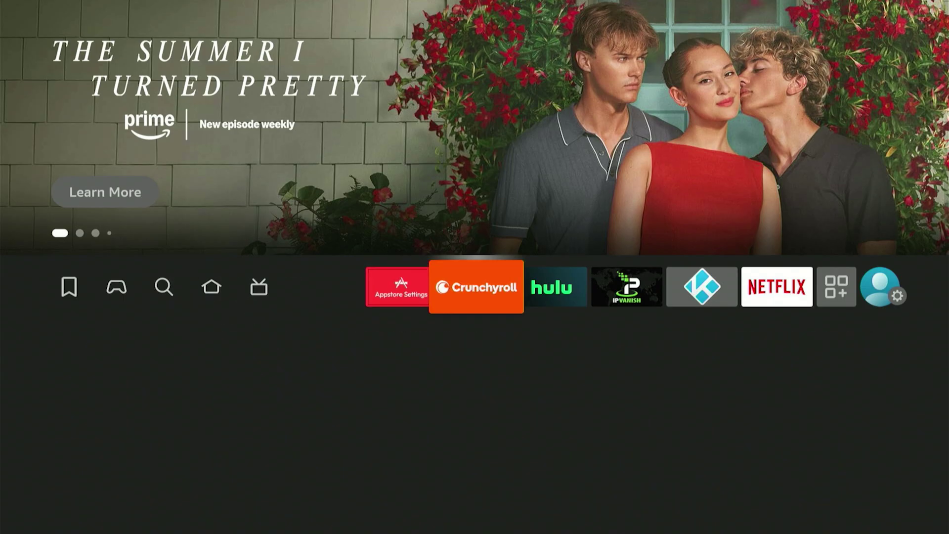
pyautogui.press('Right')
pyautogui.press('Right')
pyautogui.press('Right')
pyautogui.press('Right')
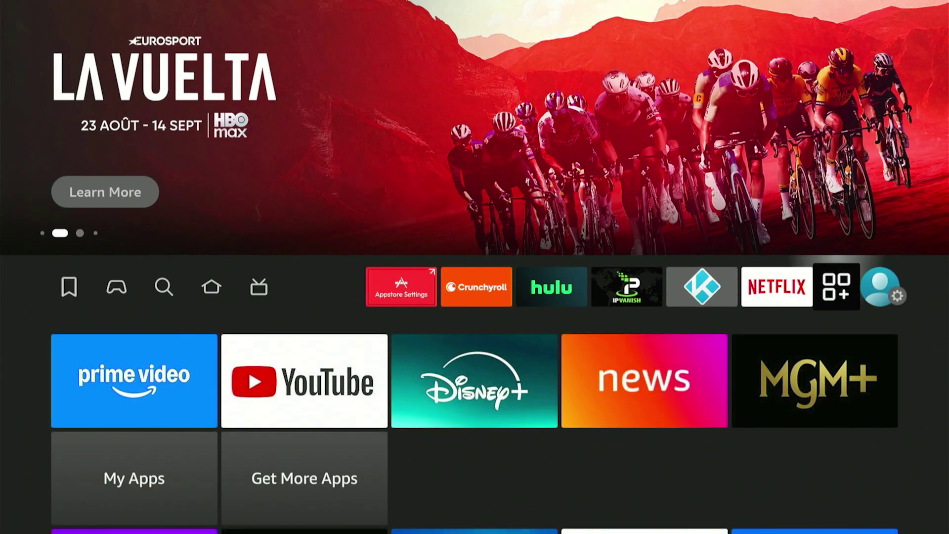
pyautogui.press('Return')
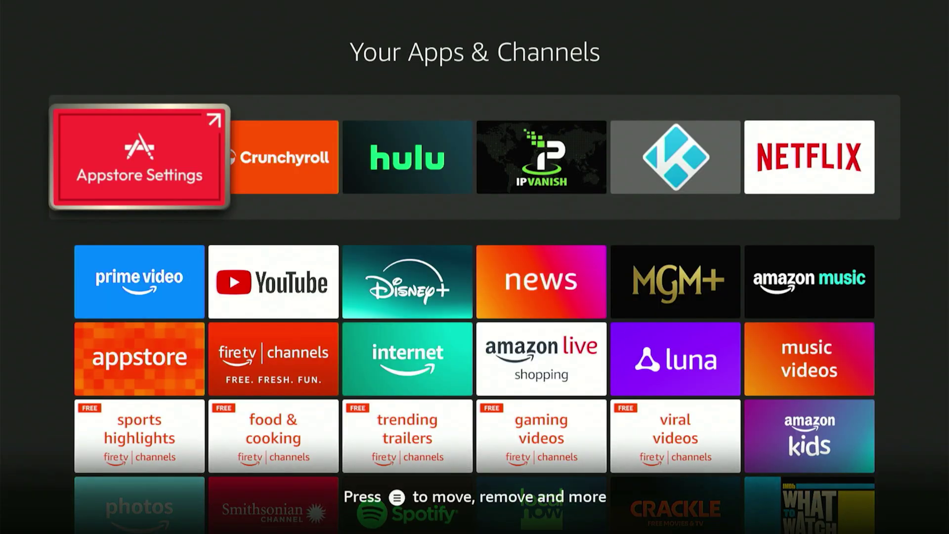
pyautogui.press('Down')
pyautogui.press('Down')
pyautogui.press('Down')
pyautogui.press('Down')
pyautogui.press('Down')
pyautogui.press('Right')
pyautogui.press('Right')
pyautogui.press('Right')
pyautogui.press('Right')
pyautogui.press('Right')
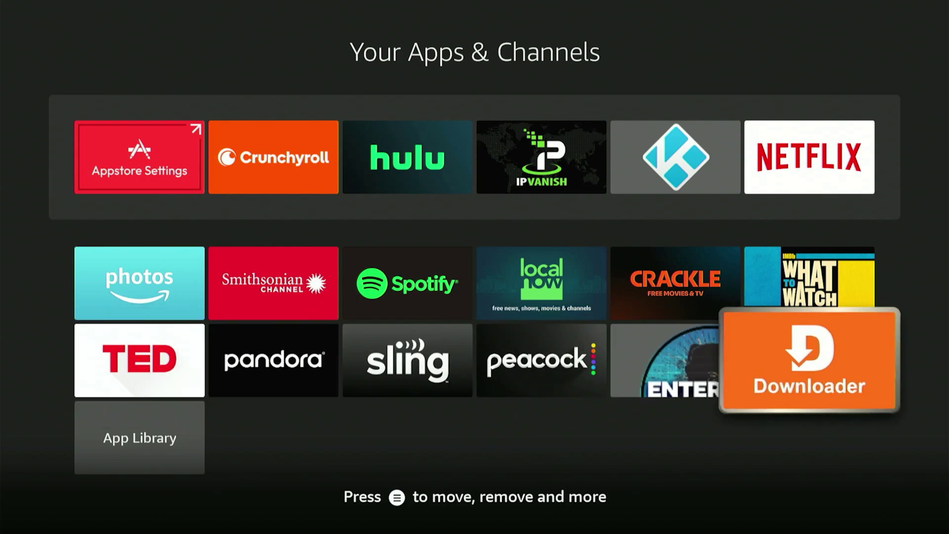
pyautogui.press('Return')
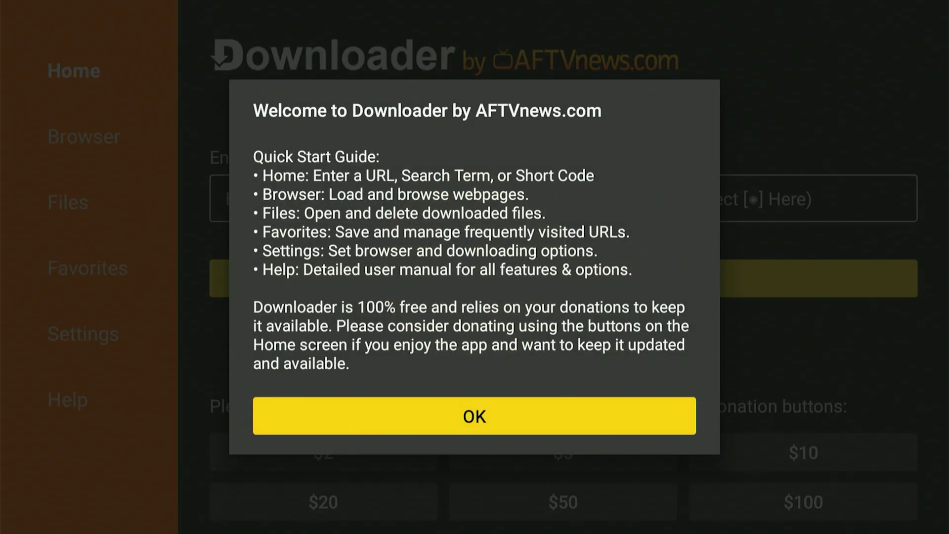
# Step: Dismiss the Quick Start Guide and bring up the keyboard for the URL field
pyautogui.press('Return')
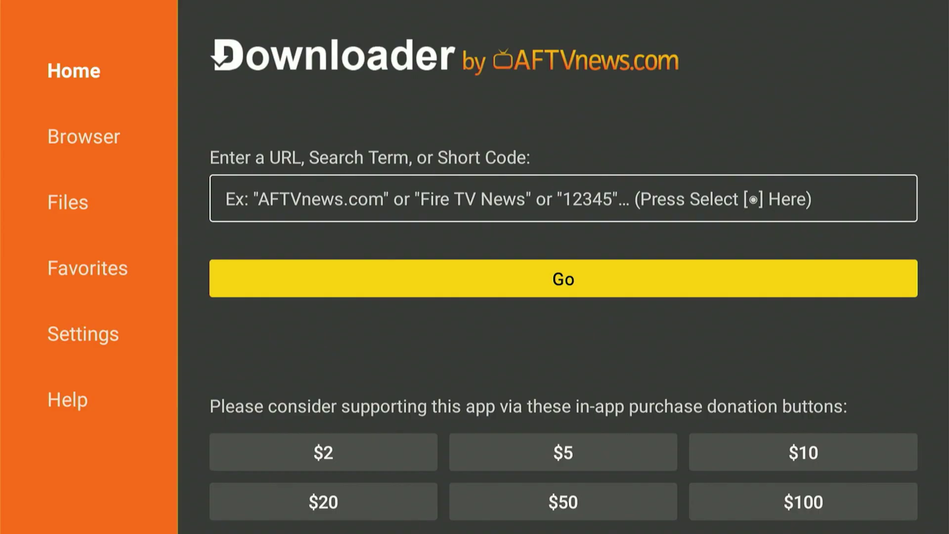
pyautogui.click(226, 198)
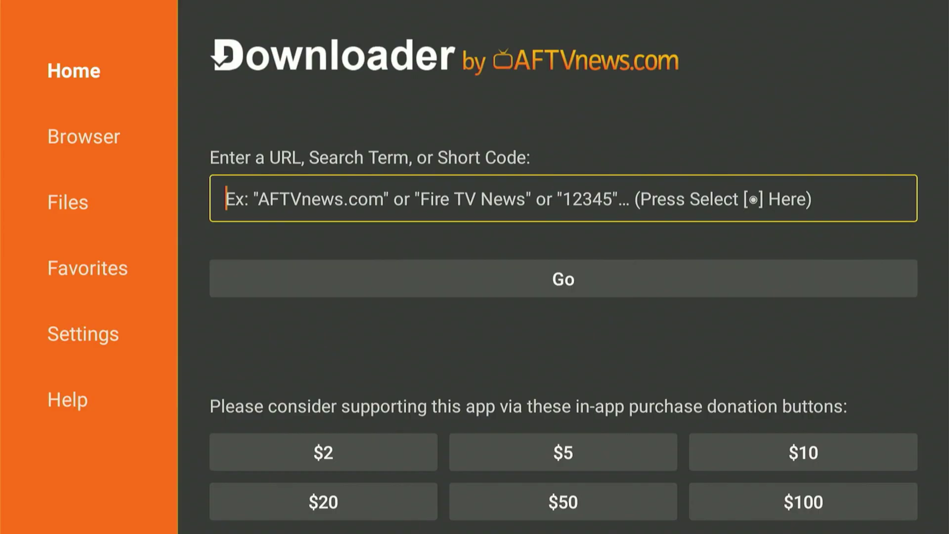
pyautogui.press('Return')
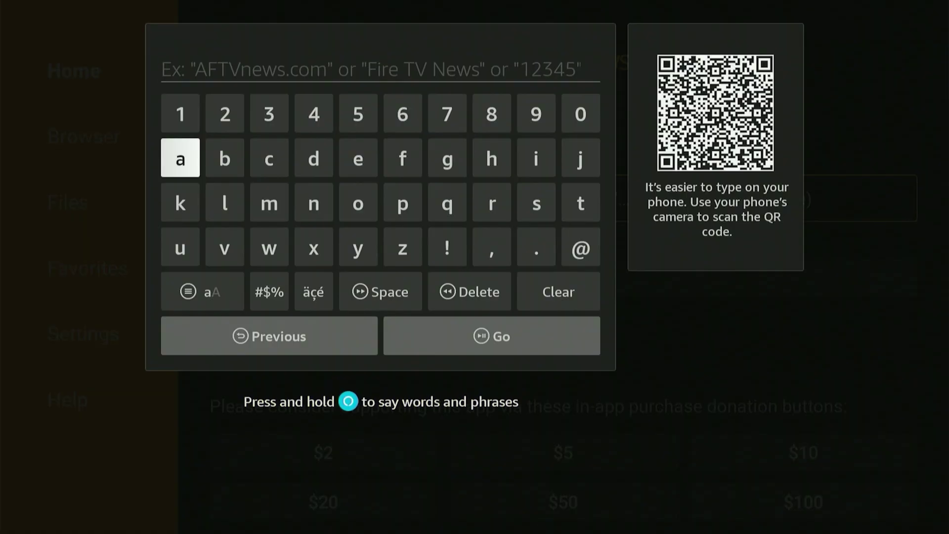
# Step: Enter short code 8837673 and submit it to load androitweaks.com/downloads
pyautogui.press('Up')
pyautogui.press('Right')
pyautogui.press('Right')
pyautogui.press('Right')
pyautogui.press('Right')
pyautogui.press('Right')
pyautogui.press('Right')
pyautogui.press('Right')
pyautogui.press('Right')
pyautogui.press('Right')
pyautogui.press('Right')
pyautogui.press('Right')
pyautogui.press('Right')
pyautogui.press('Right')
pyautogui.press('Right')
pyautogui.press('Right')
pyautogui.press('Right')
pyautogui.press('Right')
pyautogui.press('Right')
pyautogui.press('Right')
pyautogui.press('Right')
pyautogui.press('Right')
pyautogui.press('Right')
pyautogui.press('Right')
pyautogui.press('Right')
pyautogui.press('Right')
pyautogui.press('Right')
pyautogui.press('Right')
pyautogui.press('Right')
pyautogui.press('Right')
pyautogui.press('Right')
pyautogui.press('Right')
pyautogui.press('Right')
pyautogui.press('Right')
pyautogui.press('Right')
pyautogui.press('Right')
pyautogui.press('Right')
pyautogui.press('Right')
pyautogui.press('Right')
pyautogui.press('Right')
pyautogui.press('Right')
pyautogui.press('Right')
pyautogui.press('Right')
pyautogui.press('Right')
pyautogui.press('Right')
pyautogui.press('Right')
pyautogui.press('Right')
pyautogui.press('Right')
pyautogui.press('Right')
pyautogui.press('Right')
pyautogui.press('Right')
pyautogui.press('Right')
pyautogui.press('Right')
pyautogui.press('Right')
pyautogui.press('Right')
pyautogui.press('Right')
pyautogui.press('Right')
pyautogui.press('Right')
pyautogui.press('Right')
pyautogui.press('Right')
pyautogui.press('Right')
pyautogui.press('Right')
pyautogui.press('Right')
pyautogui.press('Right')
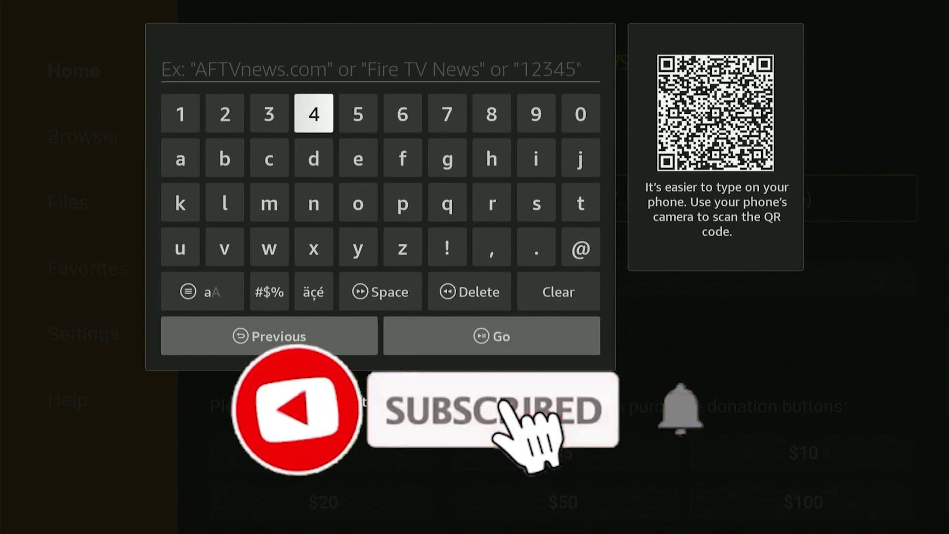
pyautogui.press('Right')
pyautogui.press('Right')
pyautogui.press('Right')
pyautogui.press('Right')
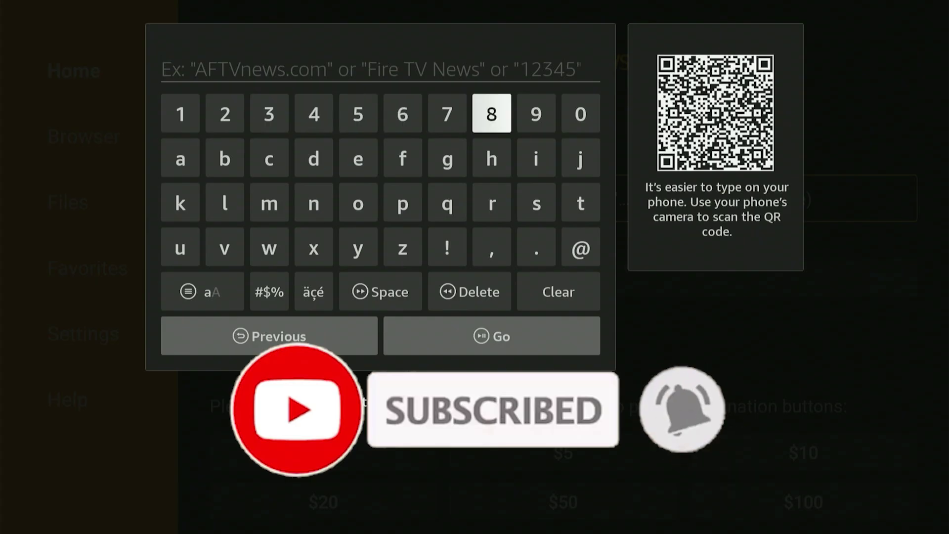
pyautogui.press('Return')
pyautogui.press('Return')
pyautogui.press('Left')
pyautogui.press('Left')
pyautogui.press('Left')
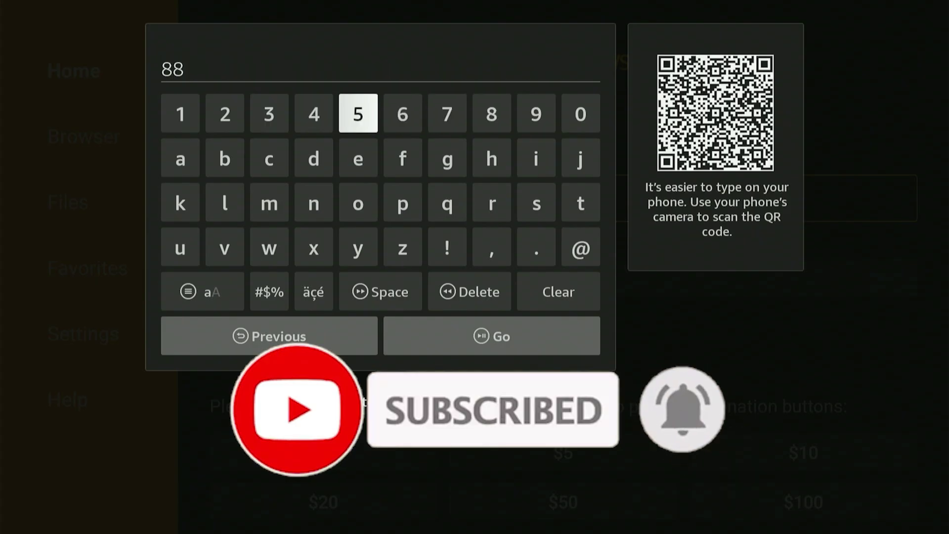
pyautogui.press('Left')
pyautogui.press('Left')
pyautogui.press('Return')
pyautogui.press('Right')
pyautogui.press('Right')
pyautogui.press('Right')
pyautogui.press('Right')
pyautogui.press('Return')
pyautogui.press('Left')
pyautogui.press('Return')
pyautogui.press('Right')
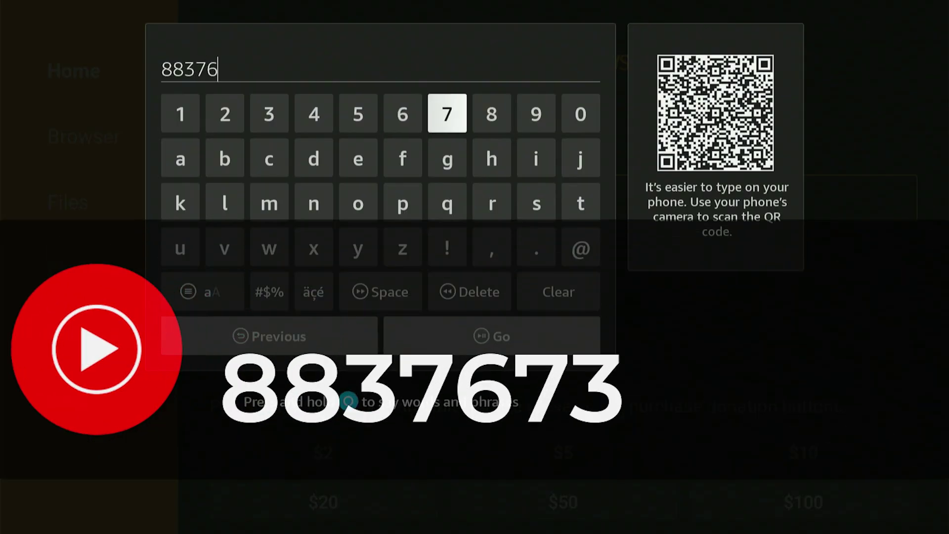
pyautogui.press('Return')
pyautogui.press('Left')
pyautogui.press('Left')
pyautogui.press('Return')
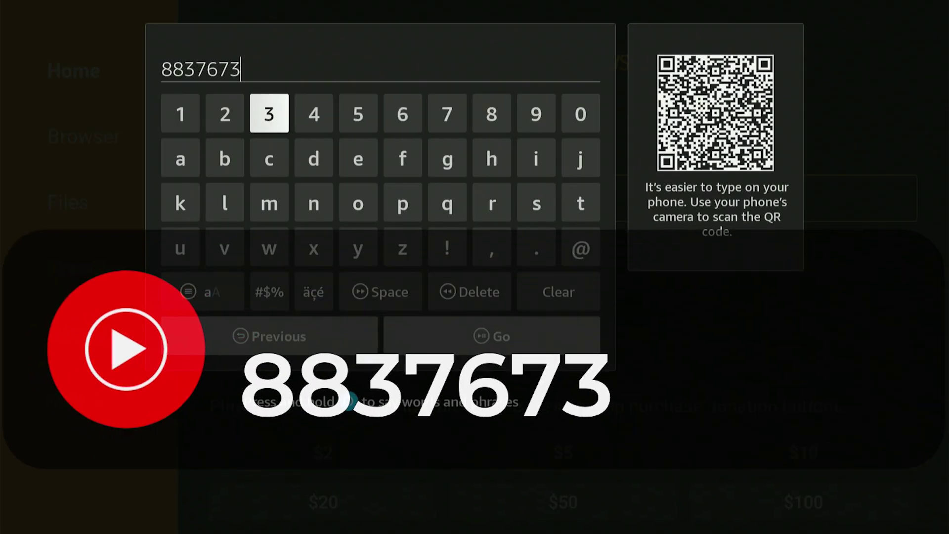
pyautogui.press('Down')
pyautogui.press('Down')
pyautogui.press('Down')
pyautogui.press('Down')
pyautogui.press('Down')
pyautogui.press('Right')
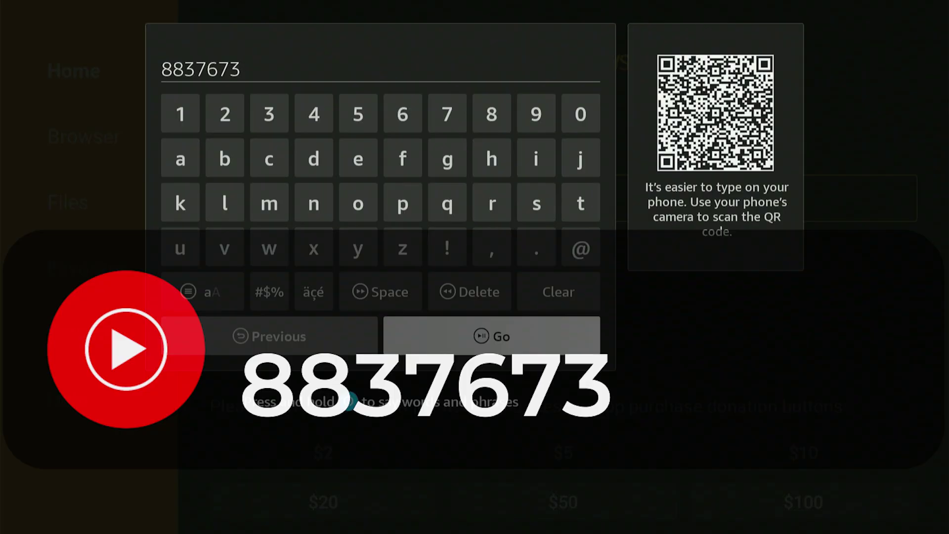
pyautogui.press('Return')
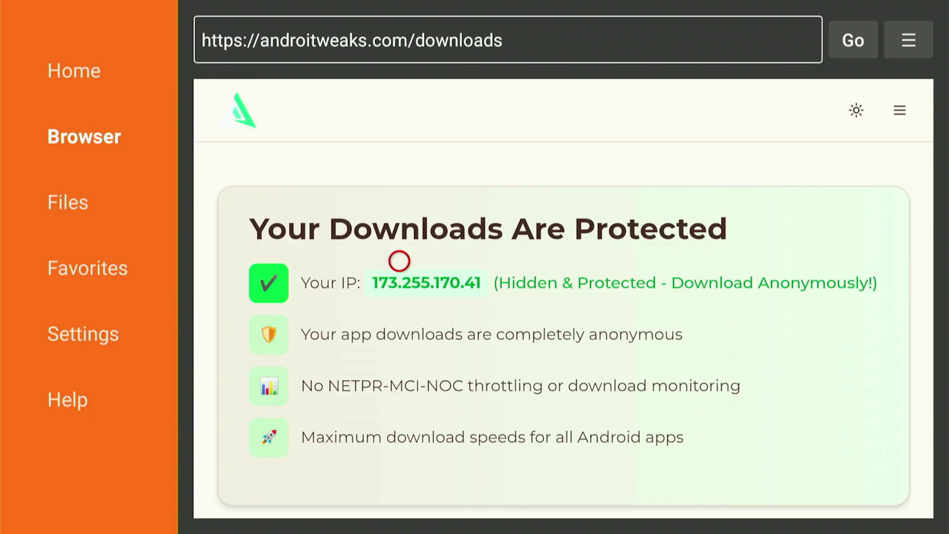
# Step: Save the current page as the favorite 'AndroiTweaks - High Quality APKs'
pyautogui.press('Menu')
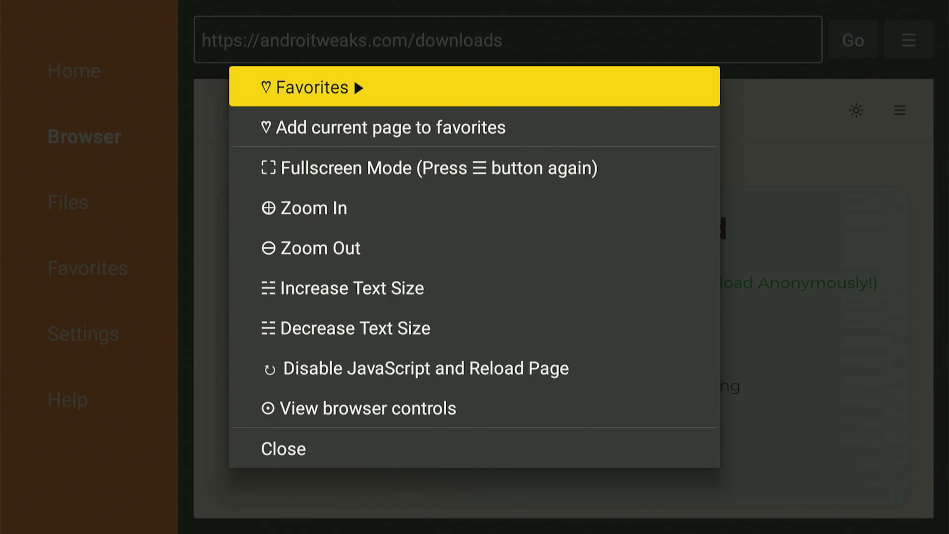
pyautogui.press('Down')
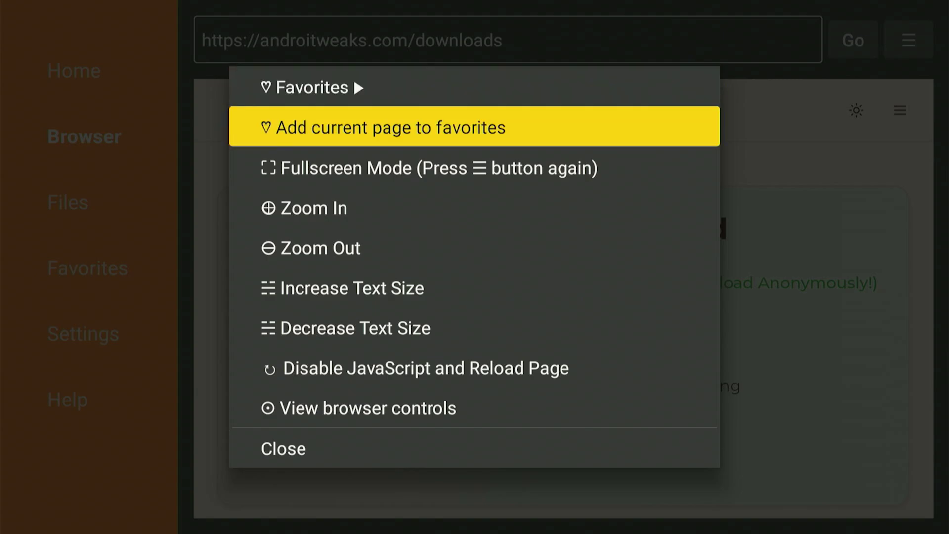
pyautogui.press('Return')
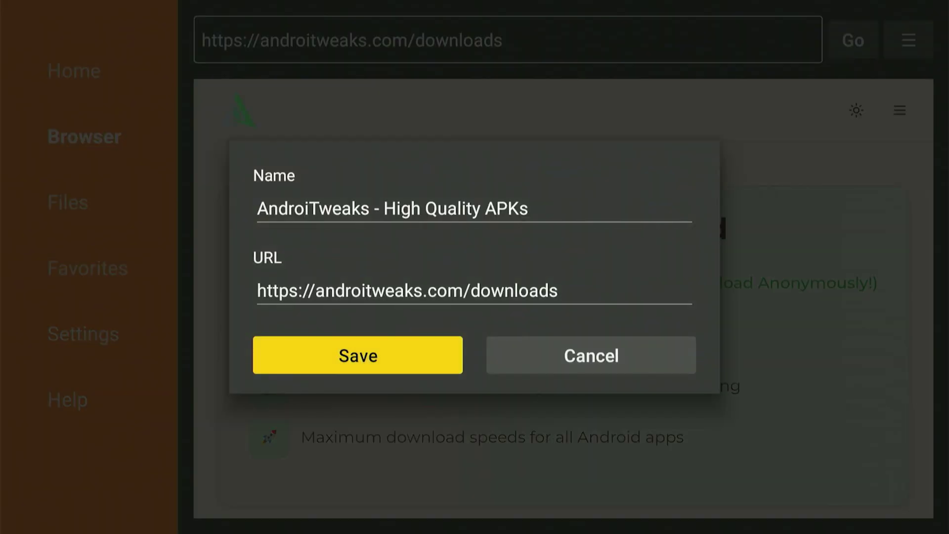
pyautogui.press('Return')
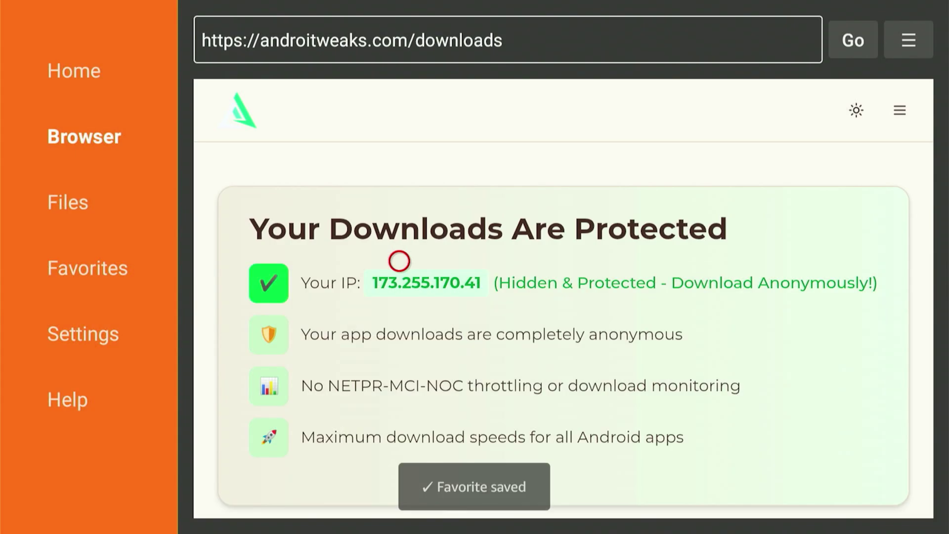
# Step: Reopen the AndroiTweaks downloads page from the Favorites section
pyautogui.press('Left')
pyautogui.press('Left')
pyautogui.press('Left')
pyautogui.press('Left')
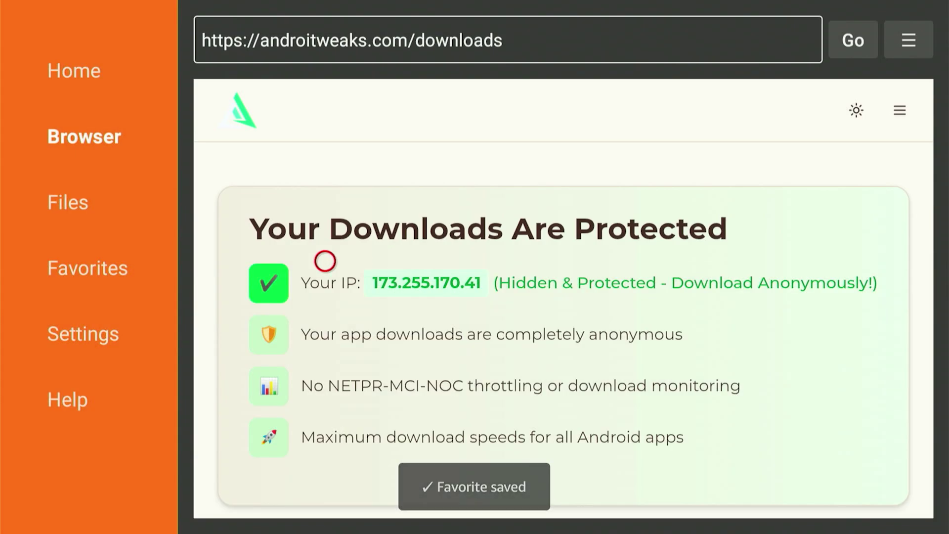
pyautogui.press('Down')
pyautogui.press('Down')
pyautogui.press('Down')
pyautogui.press('Down')
pyautogui.press('Up')
pyautogui.press('Return')
pyautogui.press('Right')
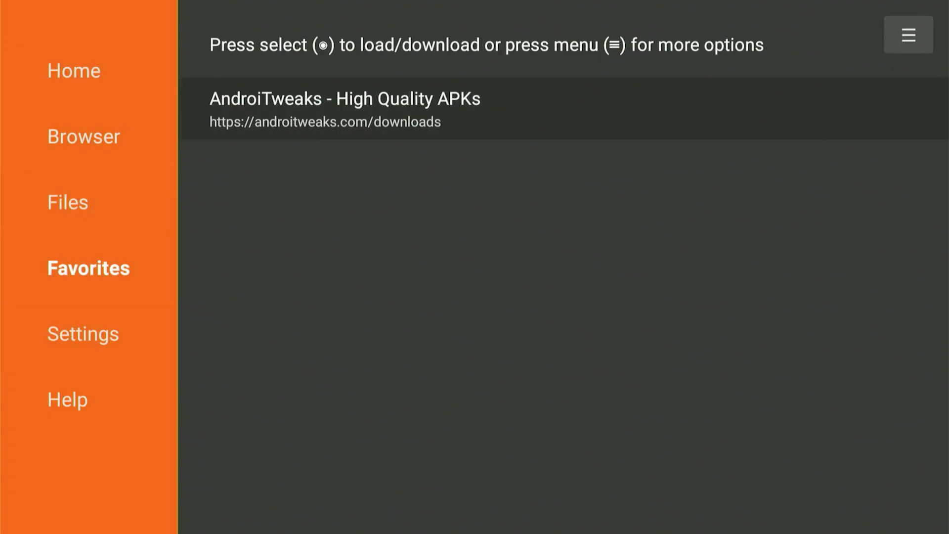
pyautogui.press('Return')
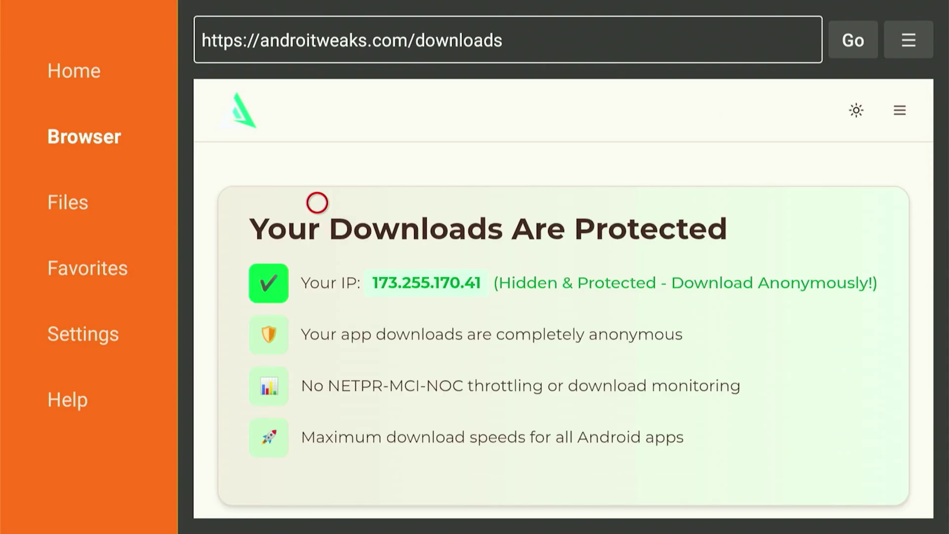
# Step: Show the downloads page fullscreen from the browser menu
pyautogui.press('Menu')
pyautogui.press('Down')
pyautogui.press('Down')
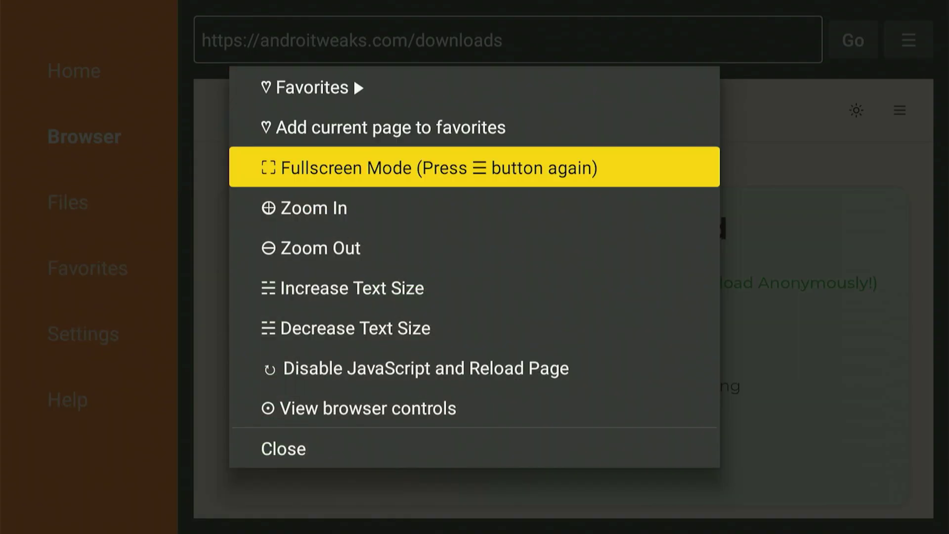
pyautogui.press('Return')
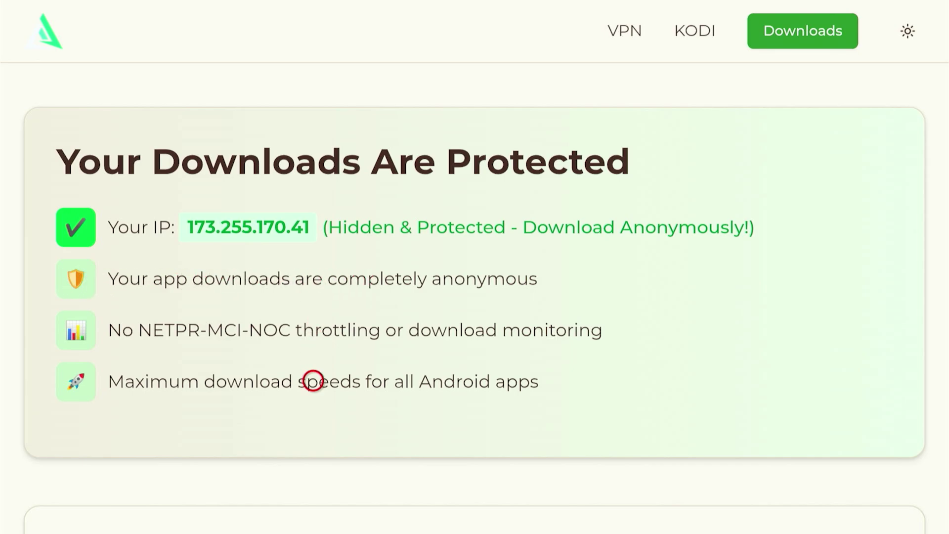
pyautogui.scroll(-7, 313, 514)
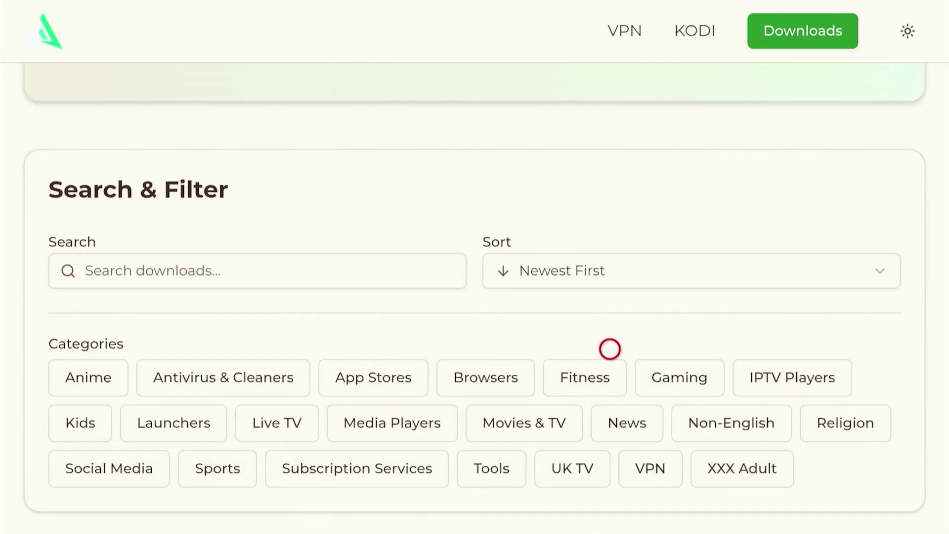
pyautogui.click(659, 366)
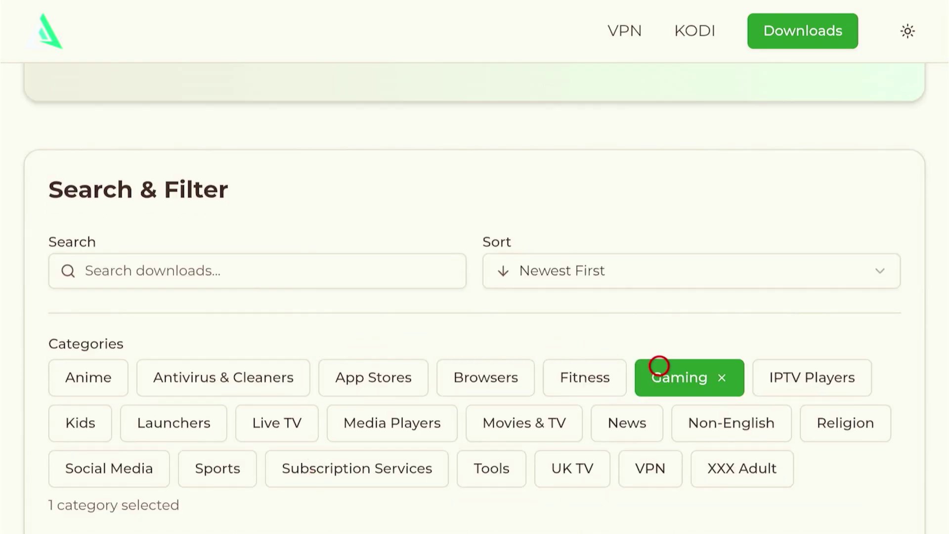
pyautogui.click(659, 366)
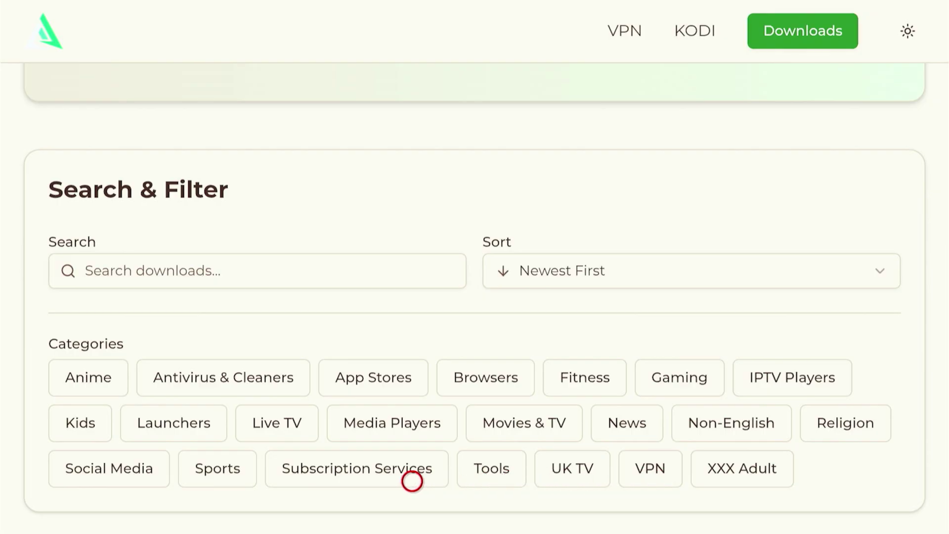
pyautogui.click(412, 432)
pyautogui.click(412, 431)
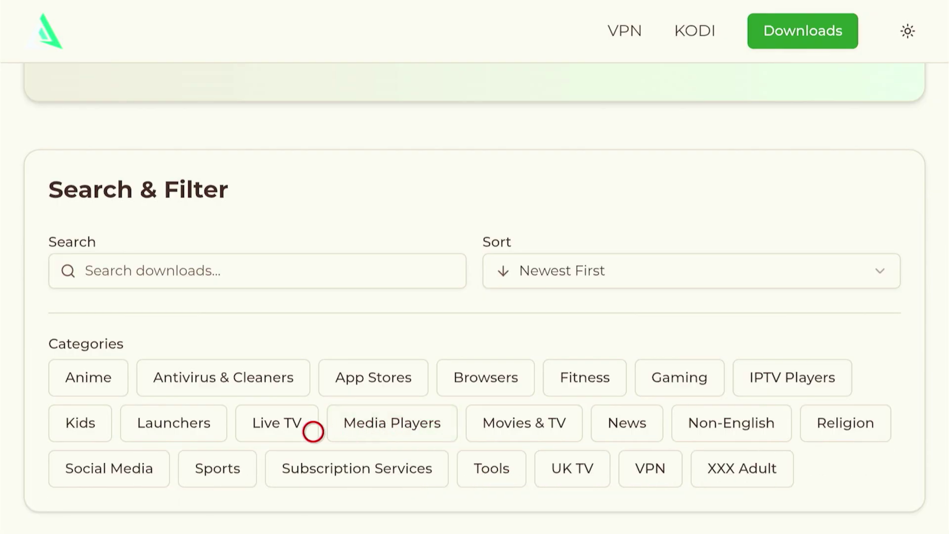
pyautogui.click(313, 432)
pyautogui.click(313, 432)
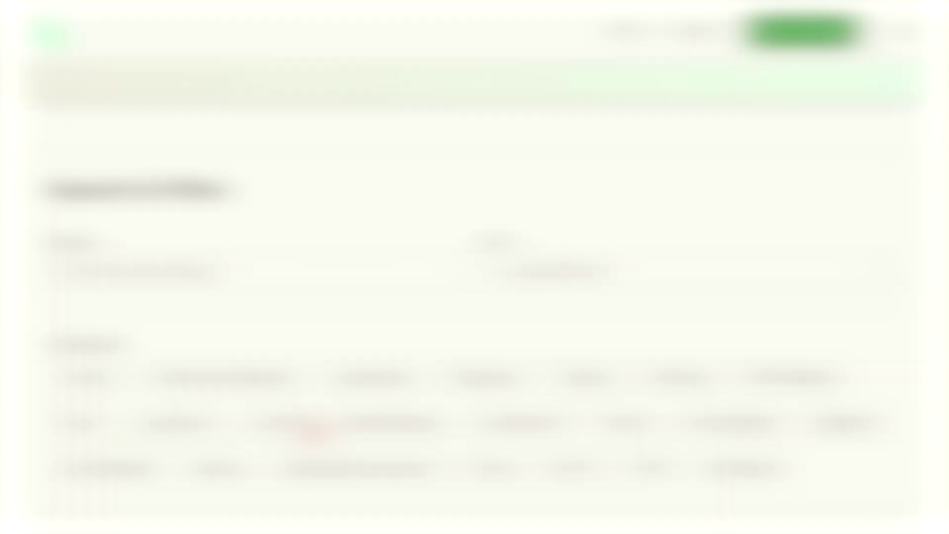
pyautogui.scroll(-9, 313, 431)
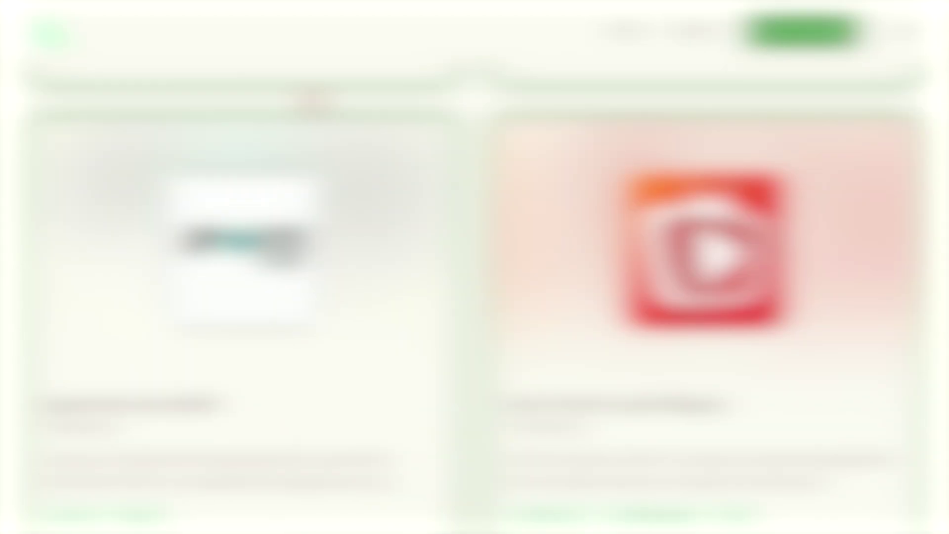
pyautogui.scroll(10, 475, 277)
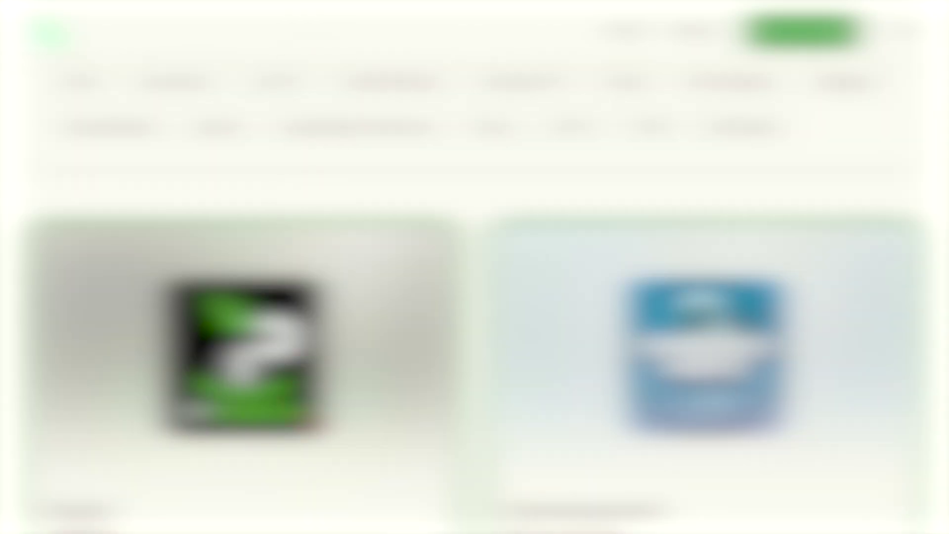
pyautogui.scroll(-5, 314, 508)
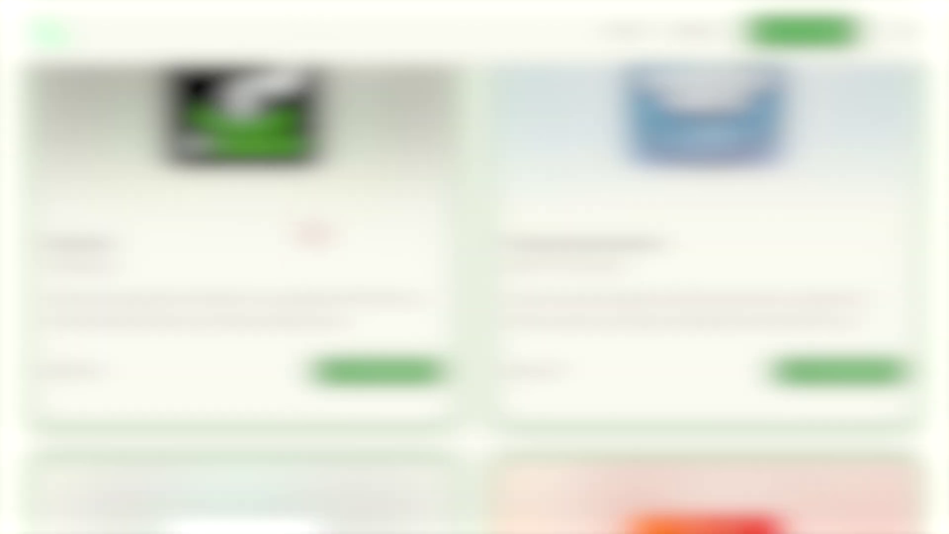
pyautogui.scroll(5, 311, 430)
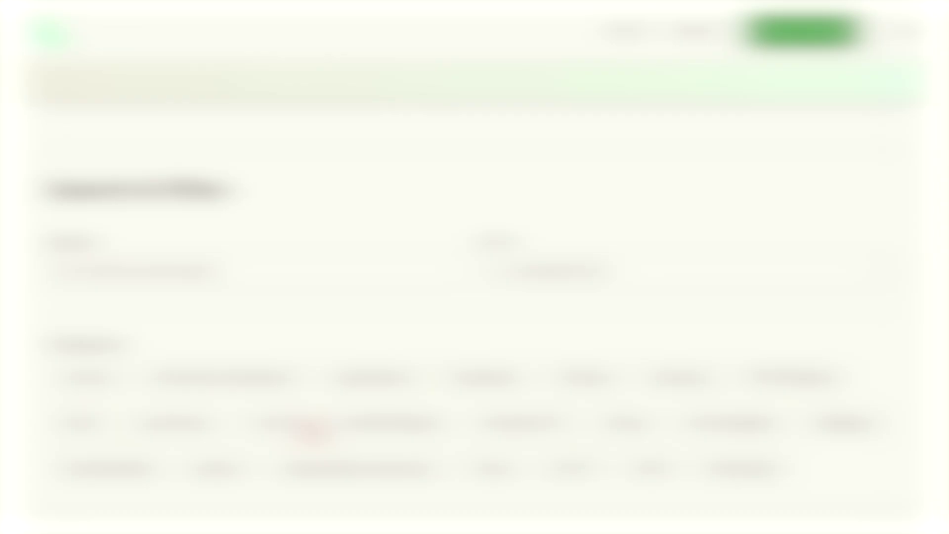
pyautogui.scroll(-10, 312, 430)
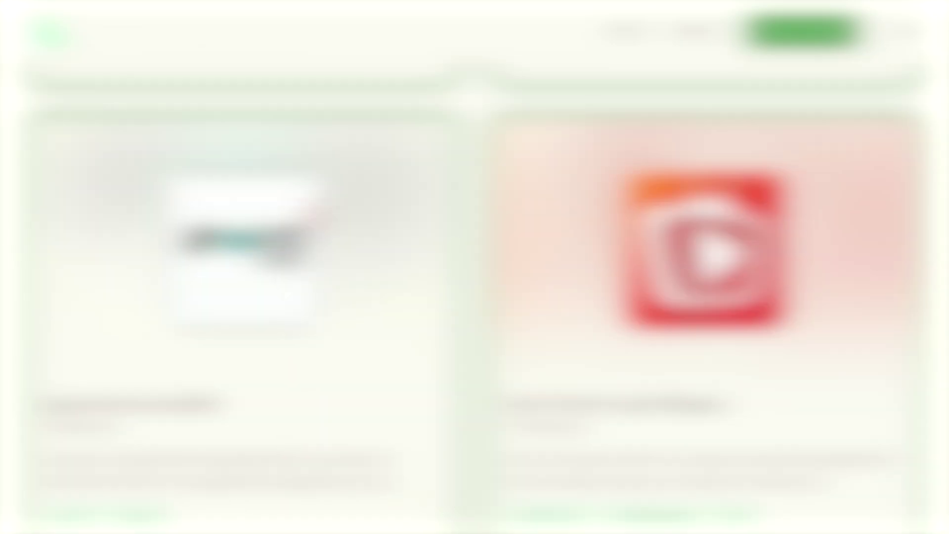
pyautogui.scroll(8, 314, 84)
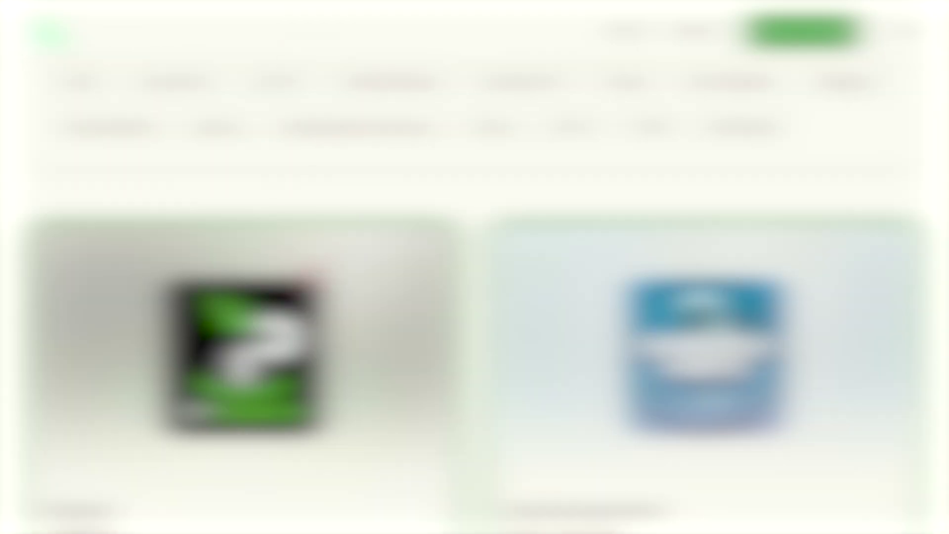
pyautogui.scroll(-5, 314, 467)
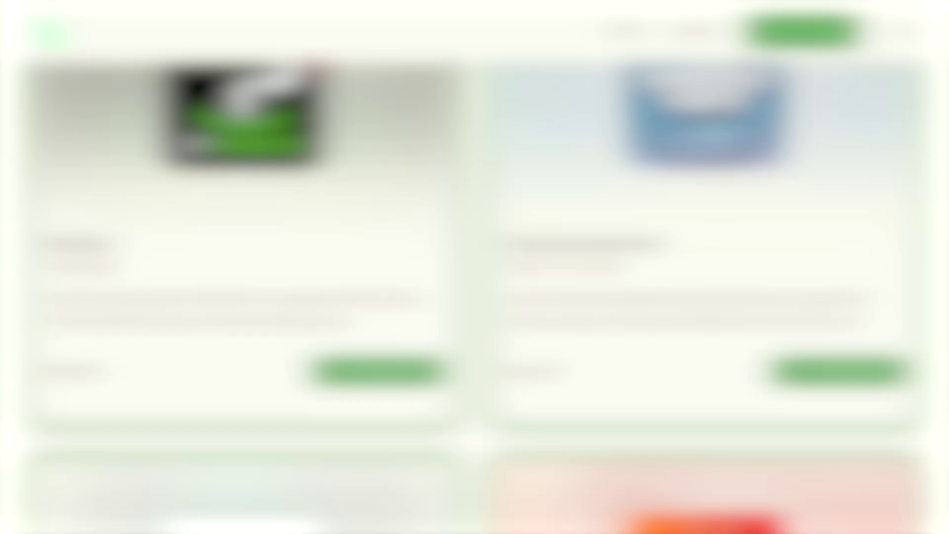
pyautogui.scroll(3, 313, 23)
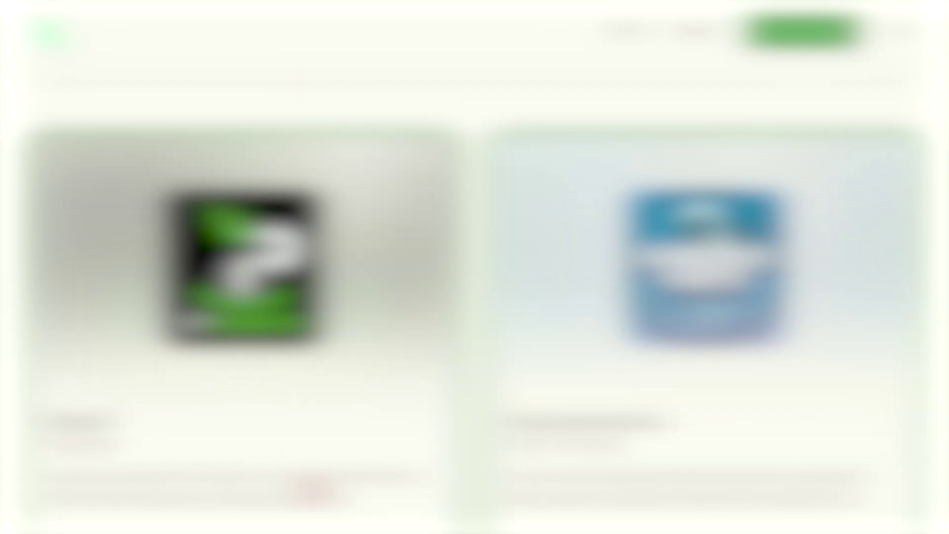
pyautogui.scroll(-1, 311, 495)
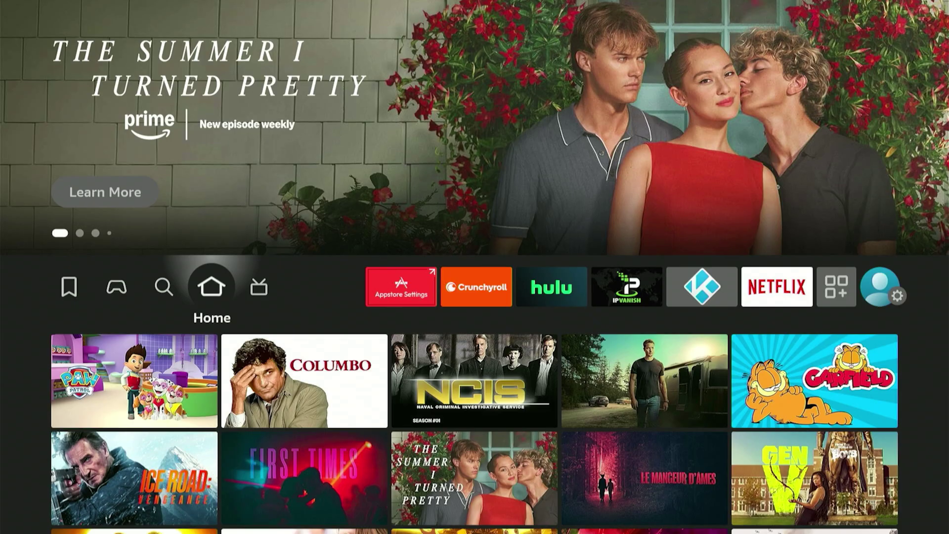
# Step: Type 'ipv' into the Fire TV search with the on-screen keyboard
pyautogui.press('Left')
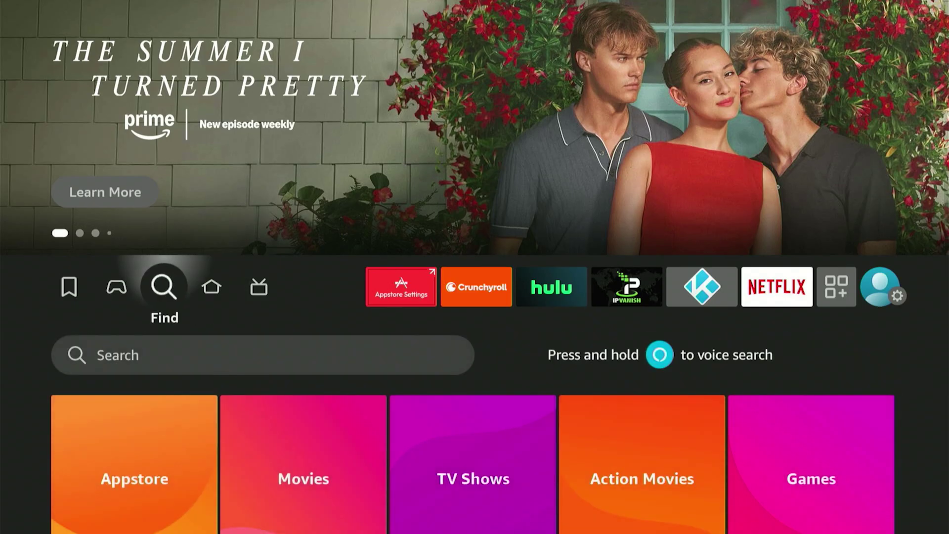
pyautogui.press('Down')
pyautogui.press('Return')
pyautogui.press('Right')
pyautogui.press('Right')
pyautogui.press('Right')
pyautogui.press('Right')
pyautogui.press('Right')
pyautogui.press('Right')
pyautogui.press('Right')
pyautogui.press('Right')
pyautogui.press('Return')
pyautogui.press('Down')
pyautogui.press('Left')
pyautogui.press('Left')
pyautogui.press('Left')
pyautogui.press('Left')
pyautogui.press('Left')
pyautogui.press('Left')
pyautogui.press('Return')
pyautogui.press('Right')
pyautogui.press('Right')
pyautogui.press('Right')
pyautogui.press('Right')
pyautogui.press('Right')
pyautogui.press('Right')
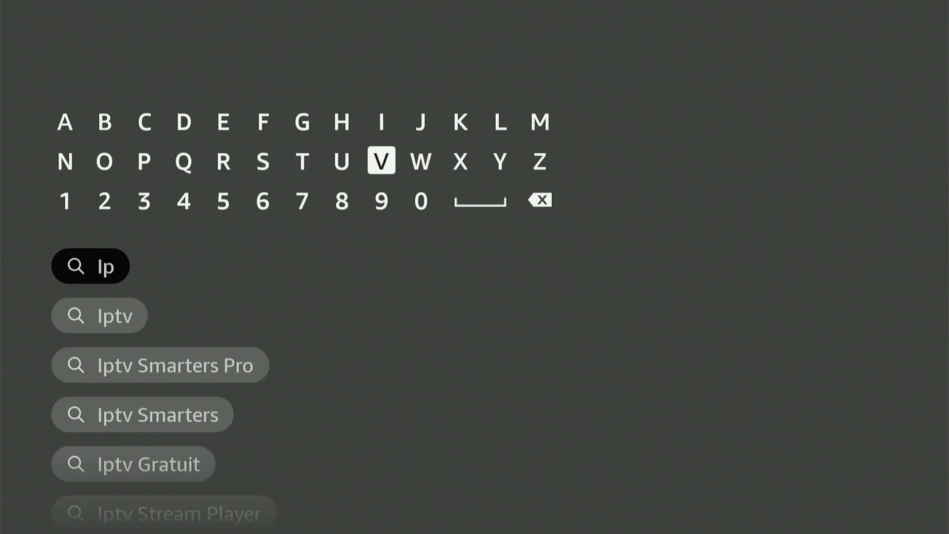
pyautogui.press('Return')
# Step: Search 'Ipvanish For Fire Stick', then download and launch IPVanish VPN
pyautogui.press('Left')
pyautogui.press('Left')
pyautogui.press('Left')
pyautogui.press('Left')
pyautogui.press('Down')
pyautogui.press('Down')
pyautogui.press('Down')
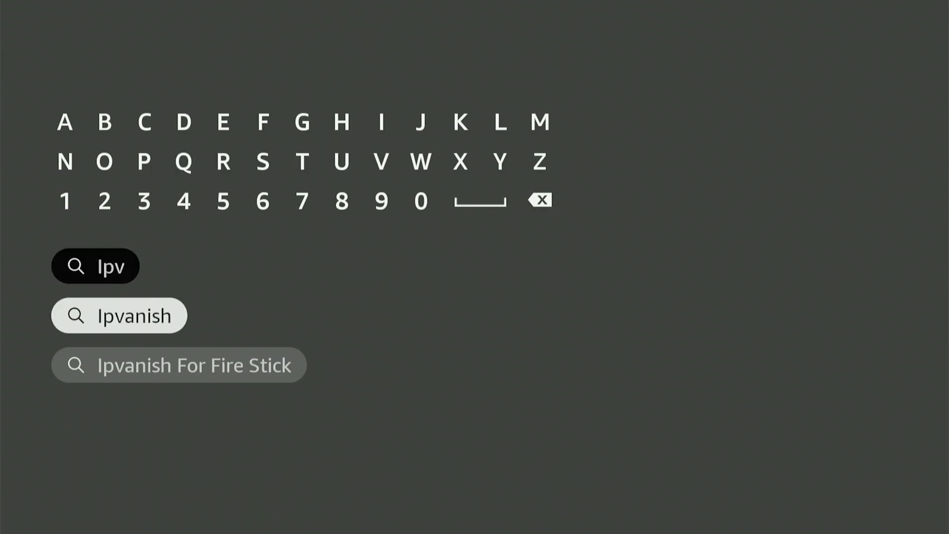
pyautogui.press('Down')
pyautogui.press('Return')
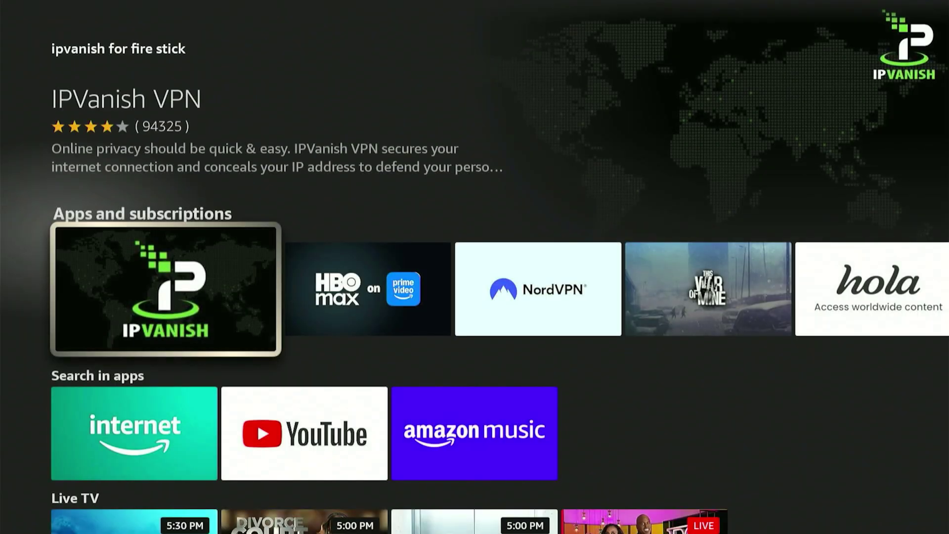
pyautogui.press('Return')
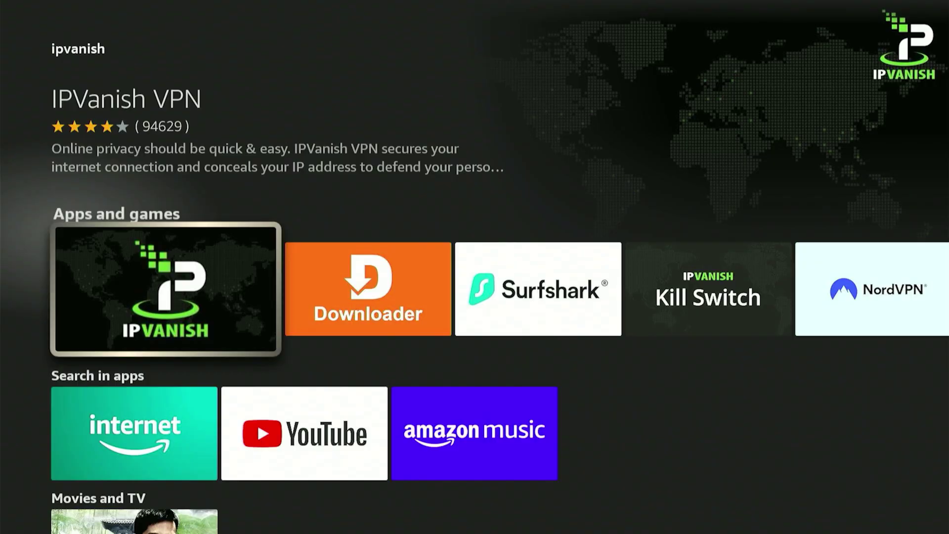
pyautogui.press('Return')
pyautogui.press('Return')
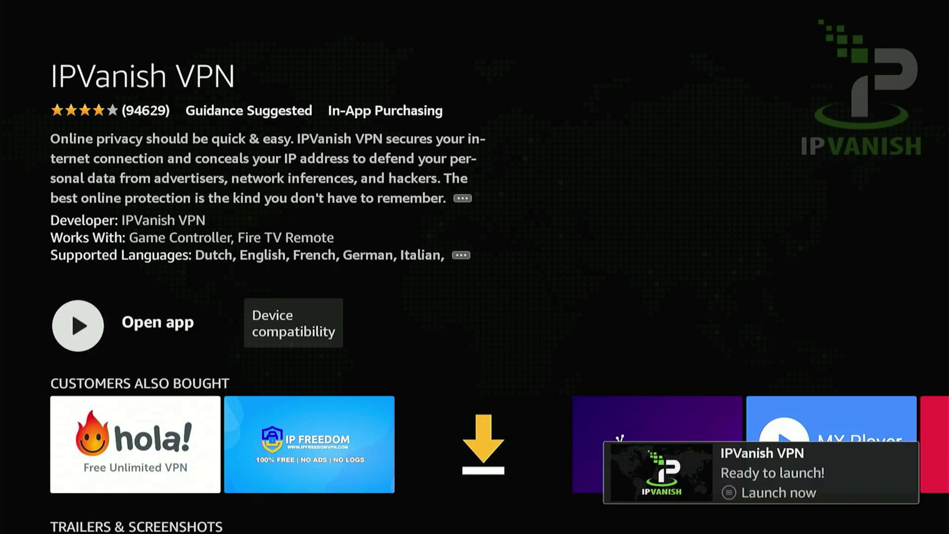
pyautogui.press('Return')
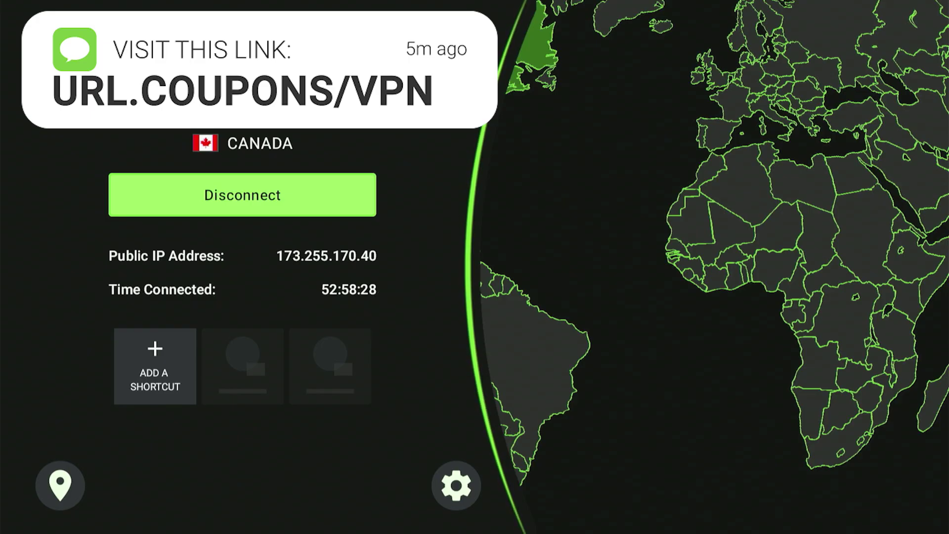
# Step: Toggle Connect on Android Startup and Auto-connect on launch, leaving both on, then go Home
pyautogui.press('Down')
pyautogui.press('Down')
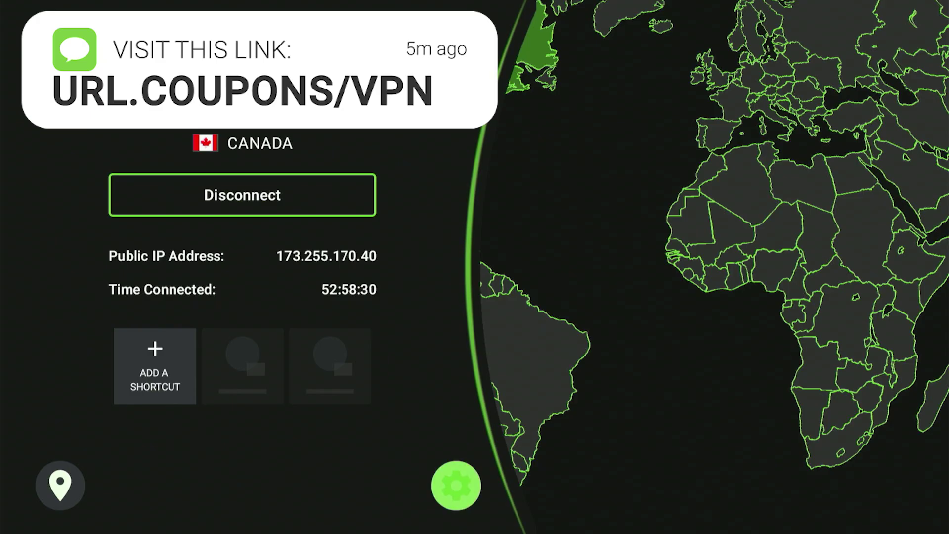
pyautogui.press('Return')
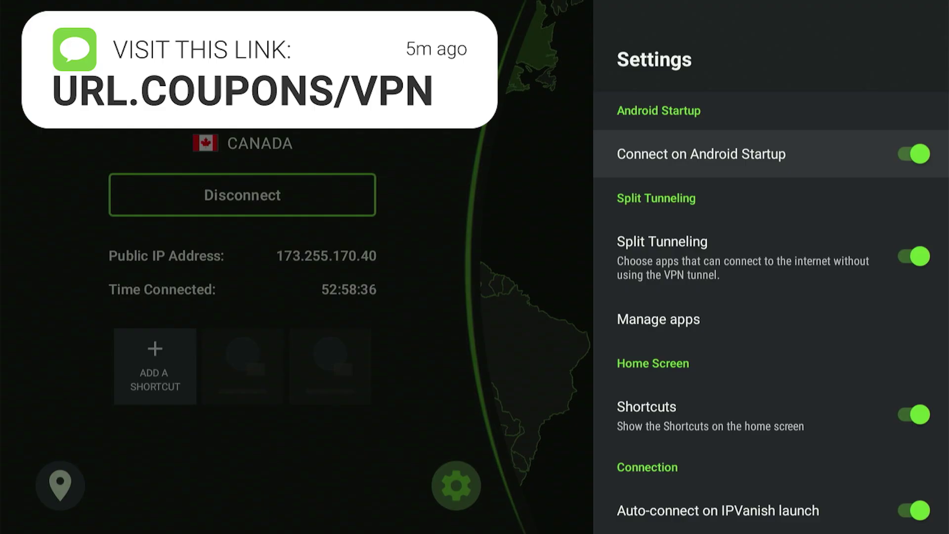
pyautogui.press('Return')
pyautogui.press('Return')
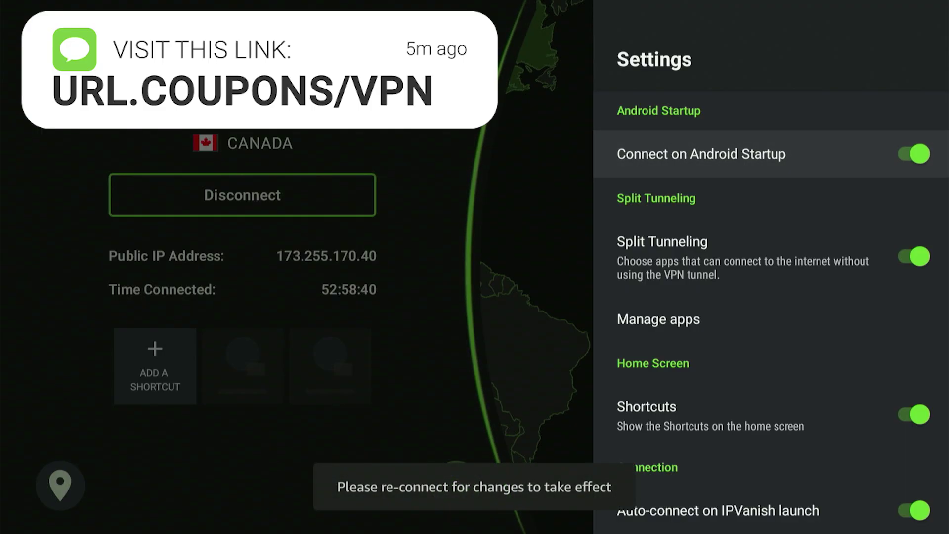
pyautogui.press('Down')
pyautogui.press('Down')
pyautogui.press('Down')
pyautogui.press('Down')
pyautogui.press('Return')
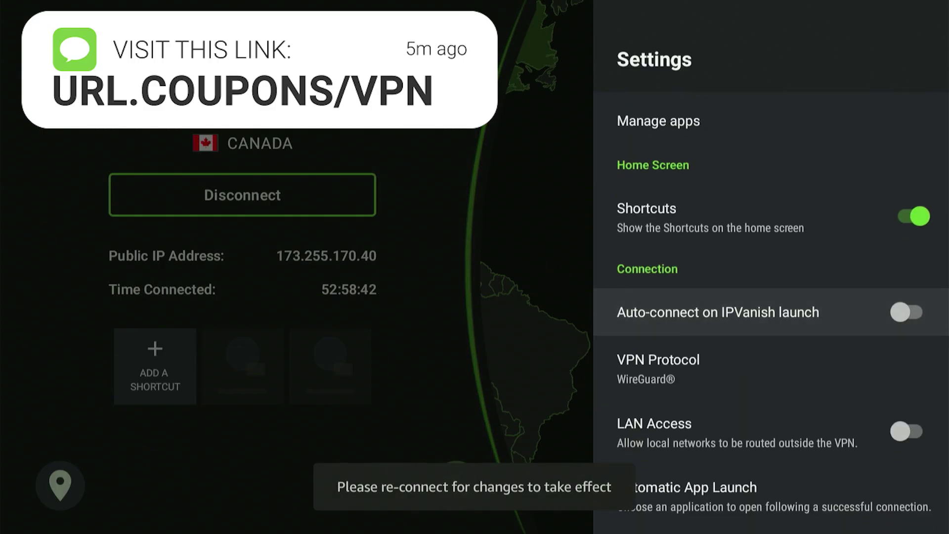
pyautogui.press('Return')
pyautogui.press('Up')
pyautogui.press('Up')
pyautogui.press('Up')
pyautogui.press('Up')
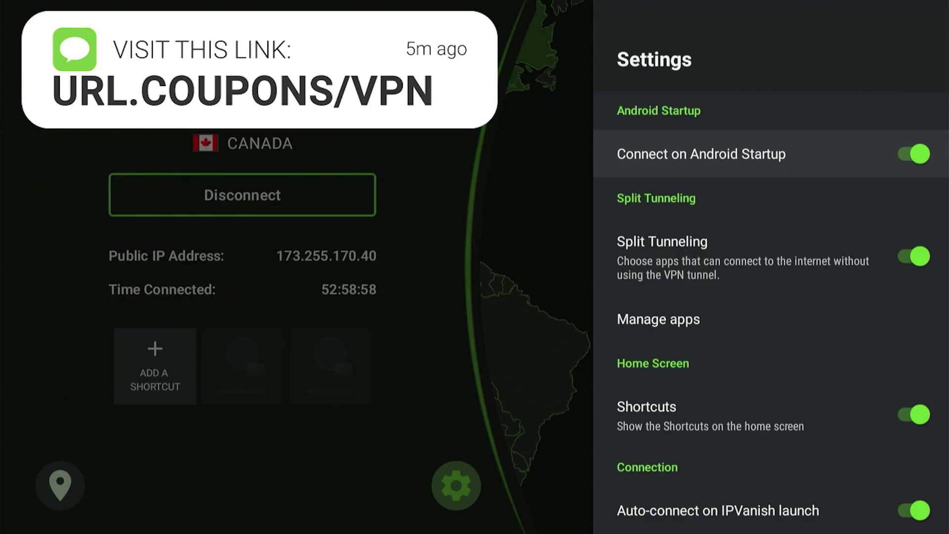
pyautogui.press('Home')
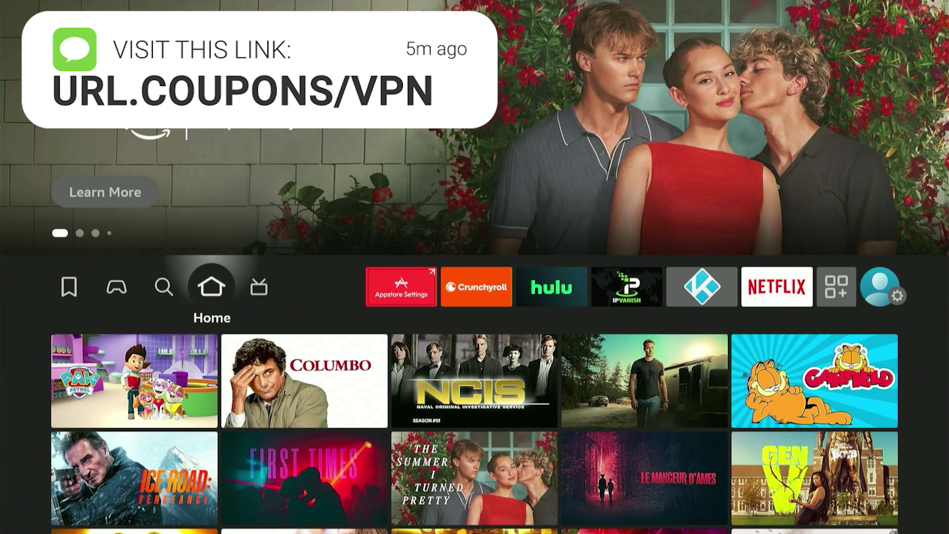
# Step: Reopen Downloader from the Your Apps & Channels grid via the home row's Apps icon
pyautogui.press('Right')
pyautogui.press('Right')
pyautogui.press('Right')
pyautogui.press('Right')
pyautogui.press('Right')
pyautogui.press('Right')
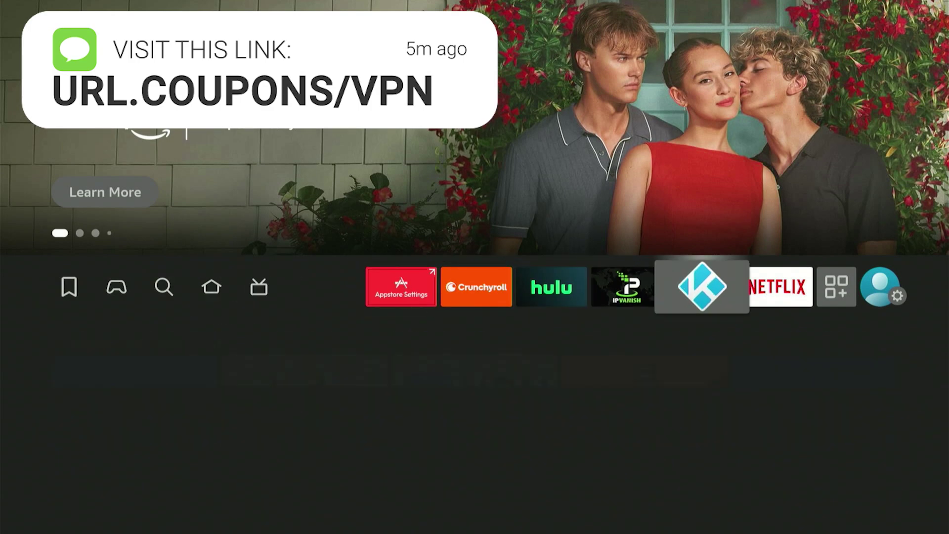
pyautogui.press('Right')
pyautogui.press('Return')
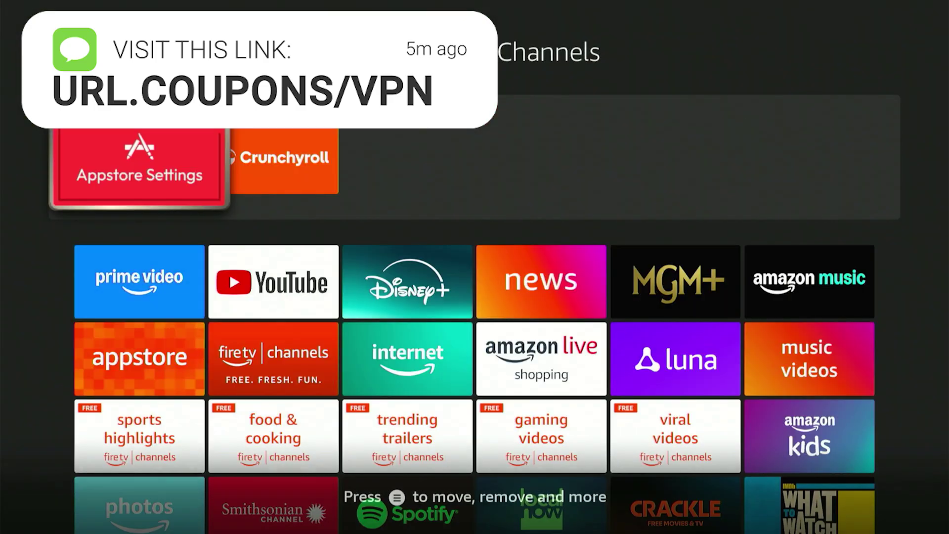
pyautogui.press('Down')
pyautogui.press('Down')
pyautogui.press('Down')
pyautogui.press('Down')
pyautogui.press('Down')
pyautogui.press('Right')
pyautogui.press('Right')
pyautogui.press('Right')
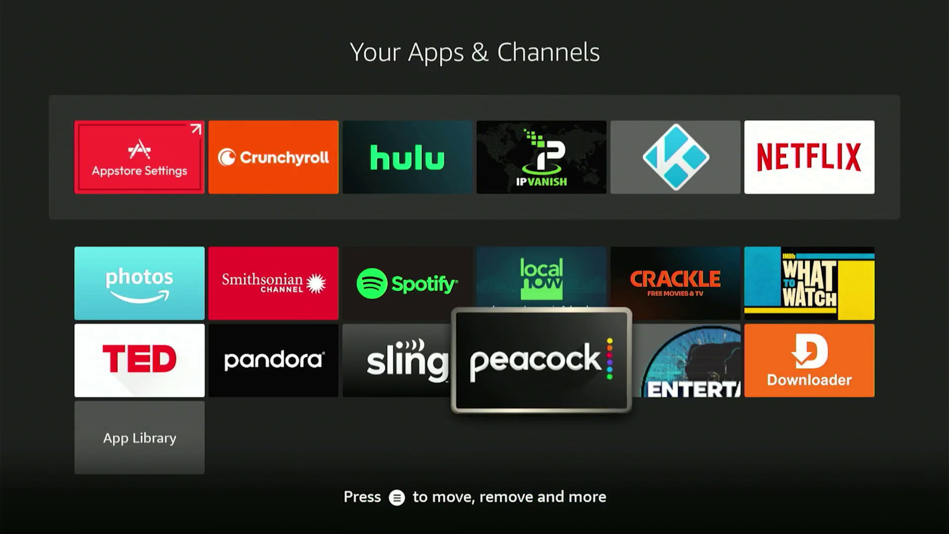
pyautogui.press('Right')
pyautogui.press('Right')
pyautogui.press('Return')
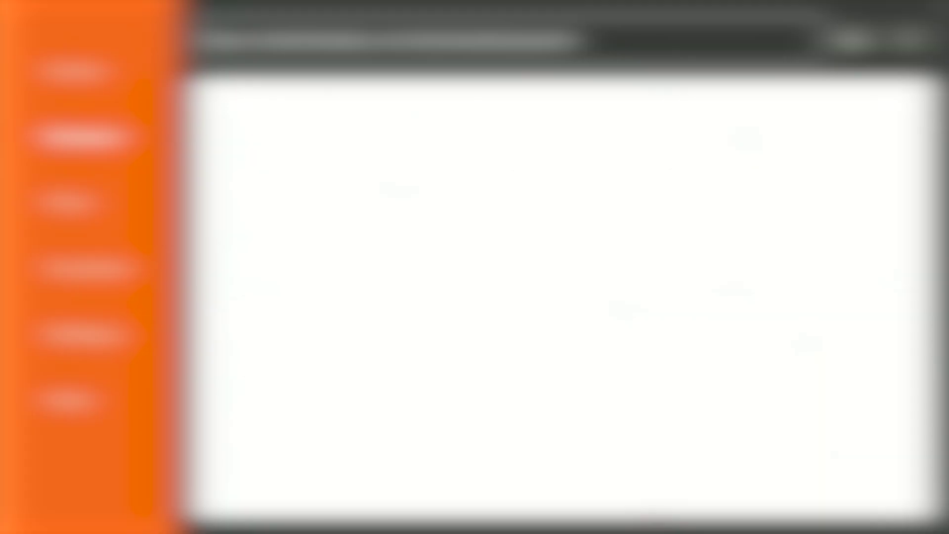
# Step: Load the saved androitweaks IPVanish downloads page from Favorites and scroll to its app cards
pyautogui.press('Down')
pyautogui.press('Down')
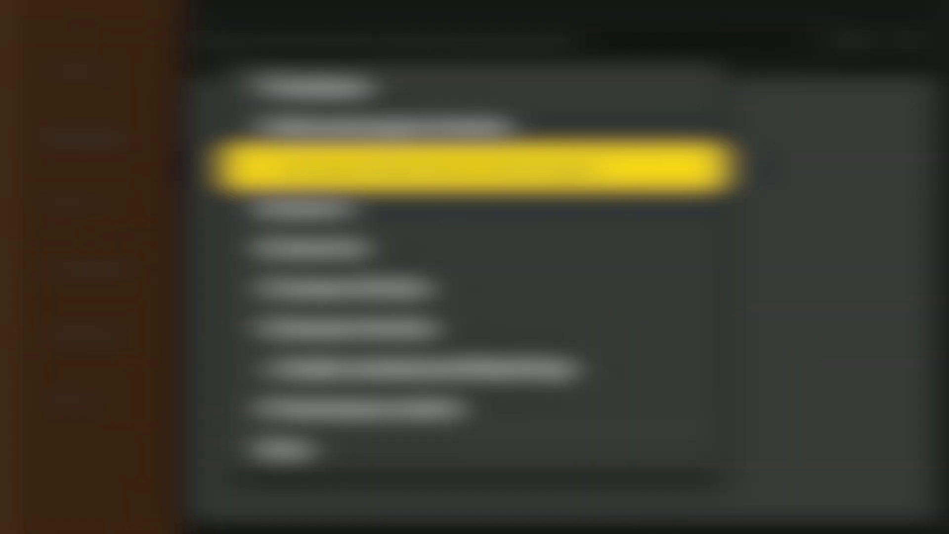
pyautogui.press('Return')
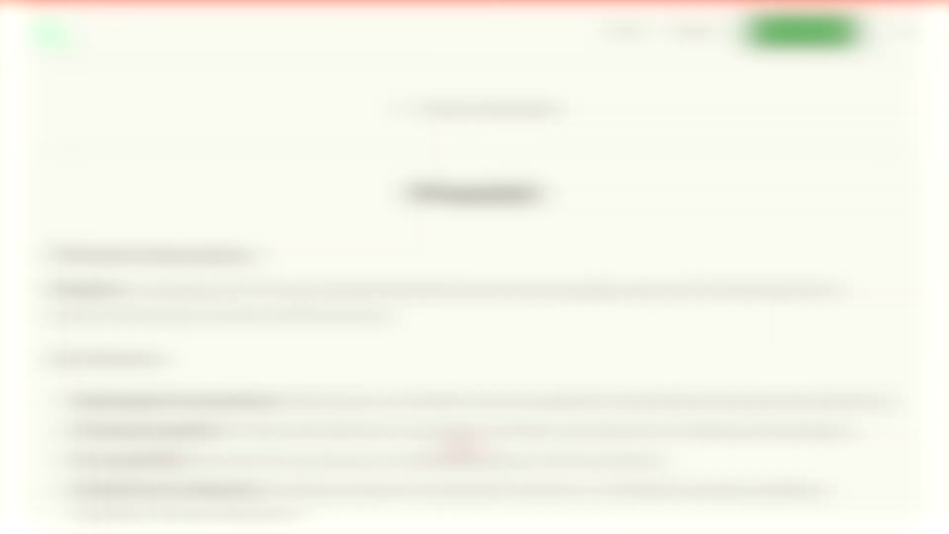
pyautogui.scroll(-3, 462, 440)
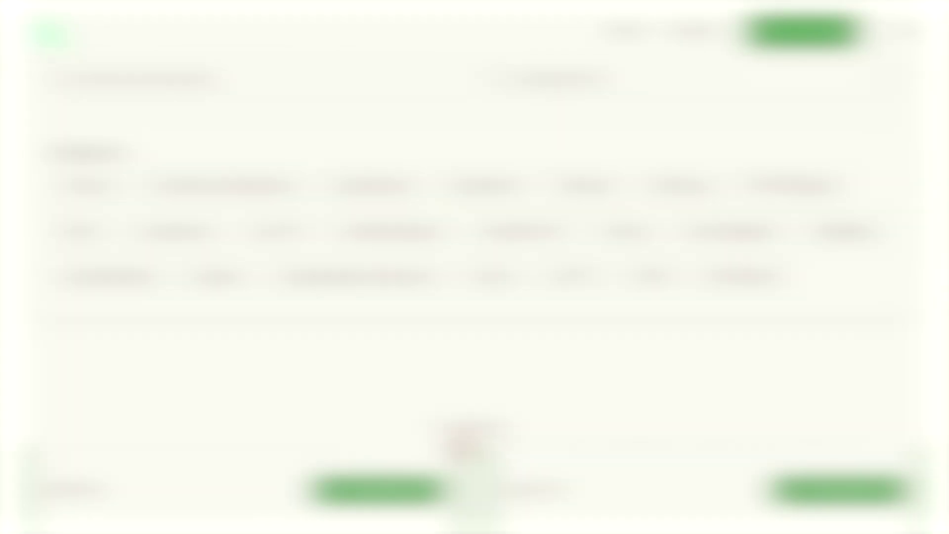